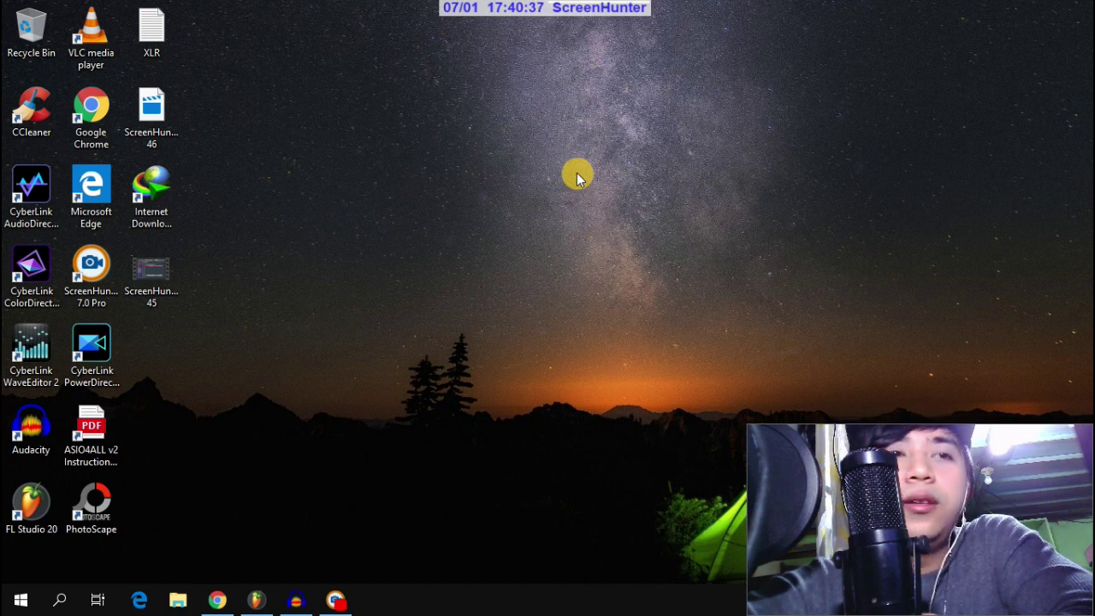
Step: Switch to Audacity and record a stereo vocal take of about 14 seconds, ending with a stretch of silence
{"action": "left_click", "coordinate": [296, 601]}
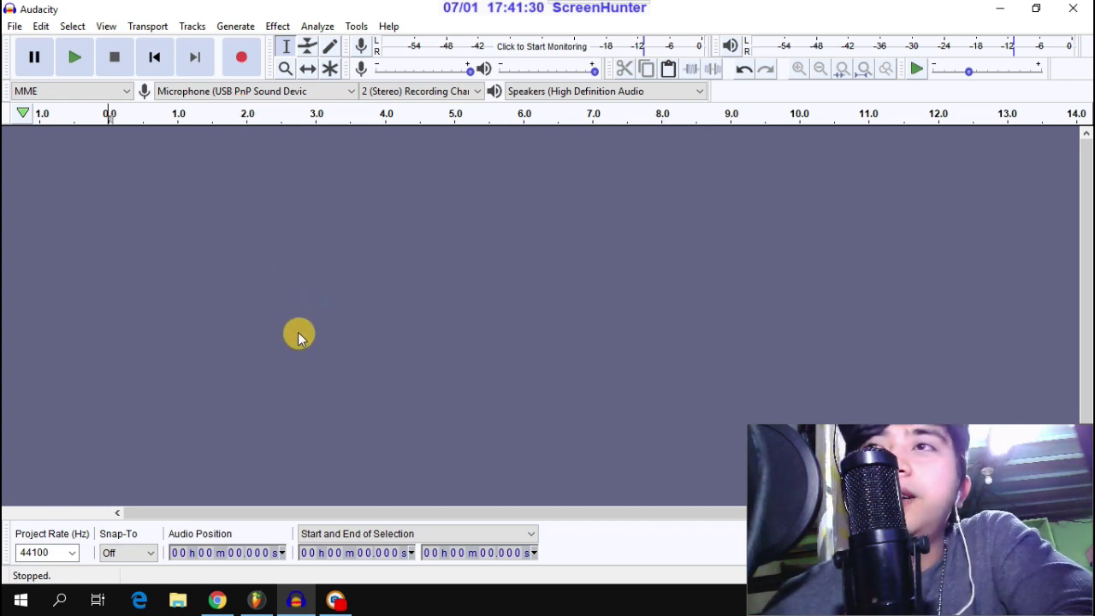
{"action": "left_click", "coordinate": [245, 63]}
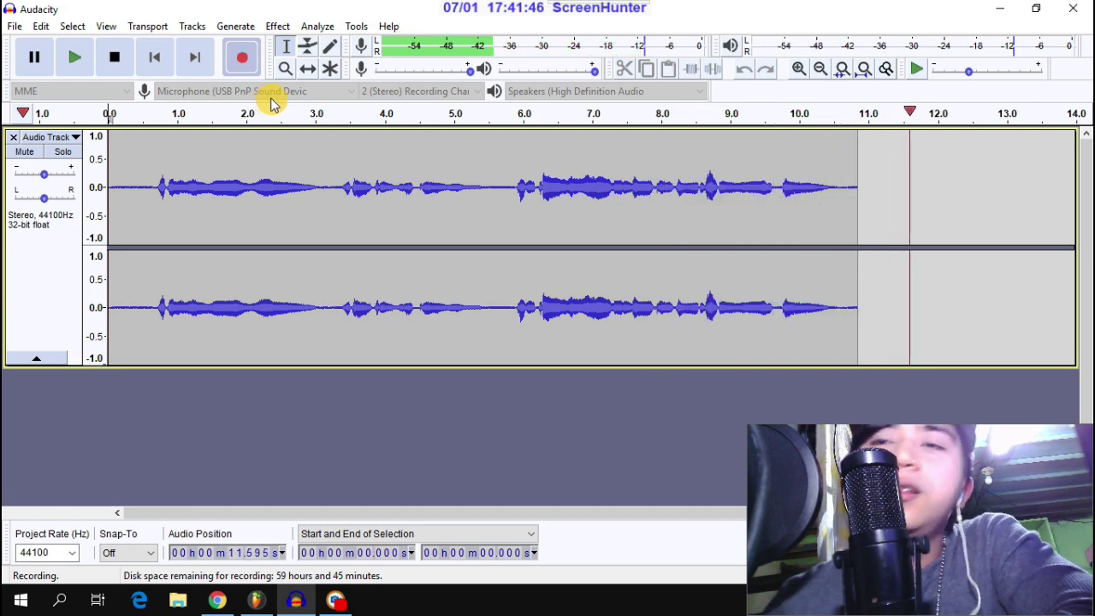
{"action": "left_click", "coordinate": [123, 62]}
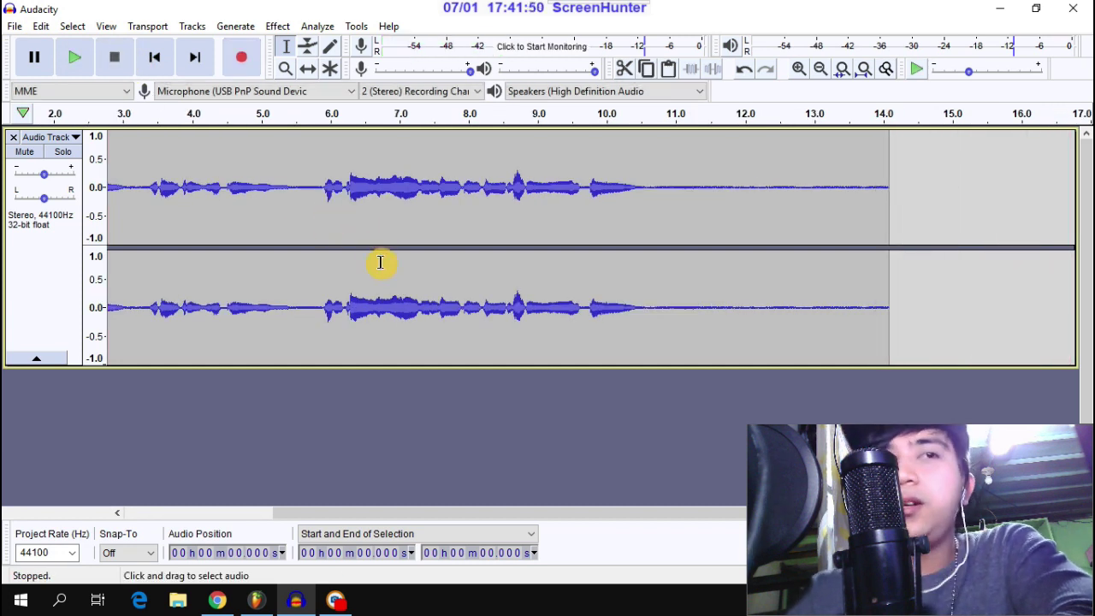
Step: Select the silent tail from about 10.6 s to the recording's end and capture it as the Noise Reduction profile
{"action": "left_click_drag", "start_coordinate": [890, 207], "coordinate": [666, 245]}
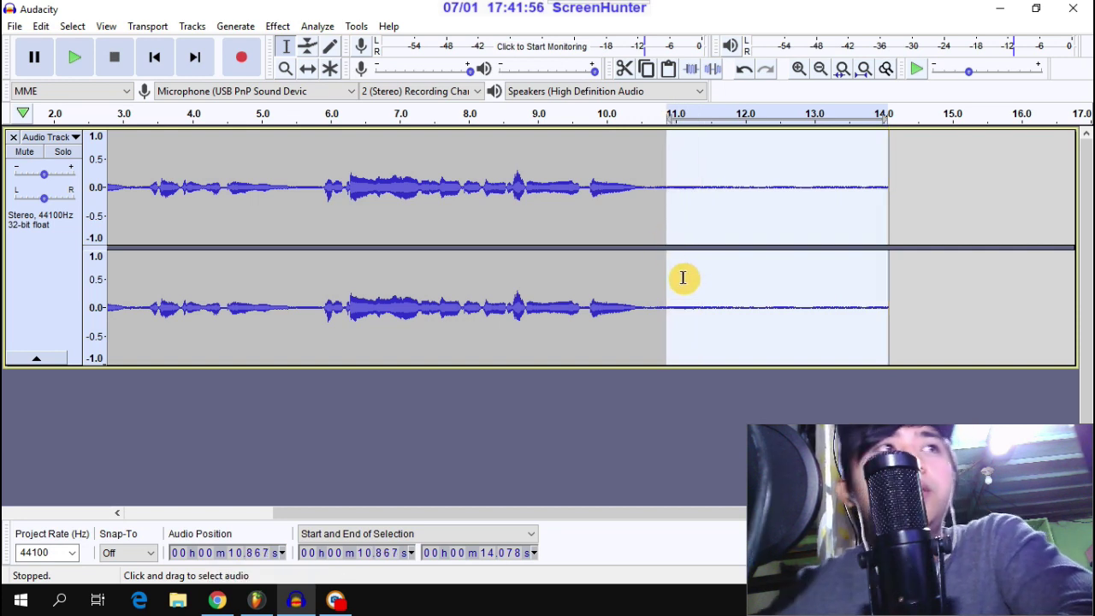
{"action": "left_click", "coordinate": [663, 257]}
{"action": "left_click_drag", "start_coordinate": [890, 177], "coordinate": [653, 238]}
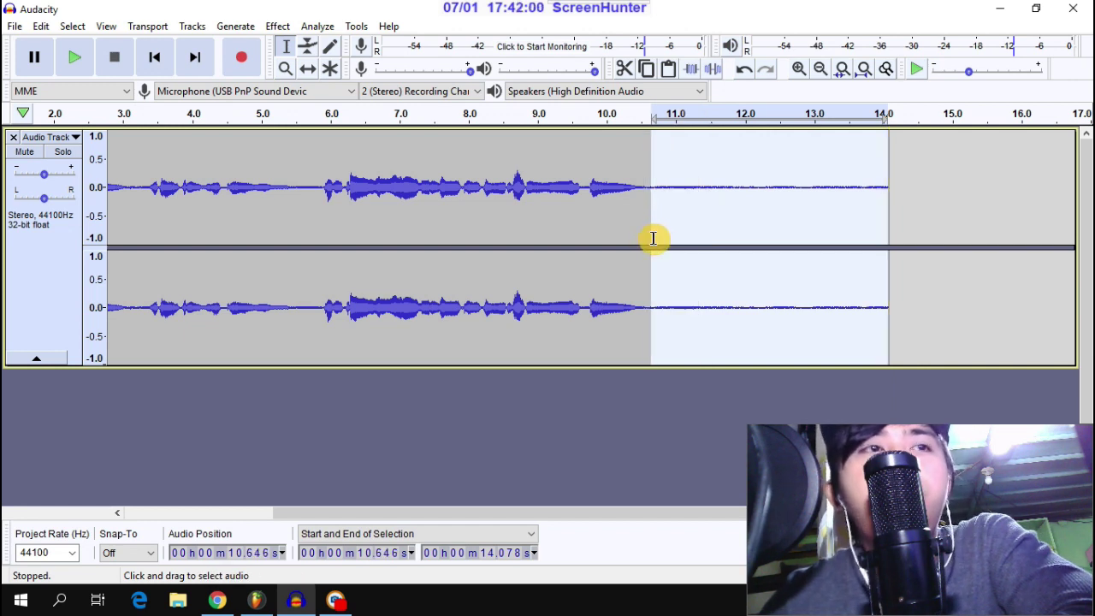
{"action": "left_click", "coordinate": [277, 27]}
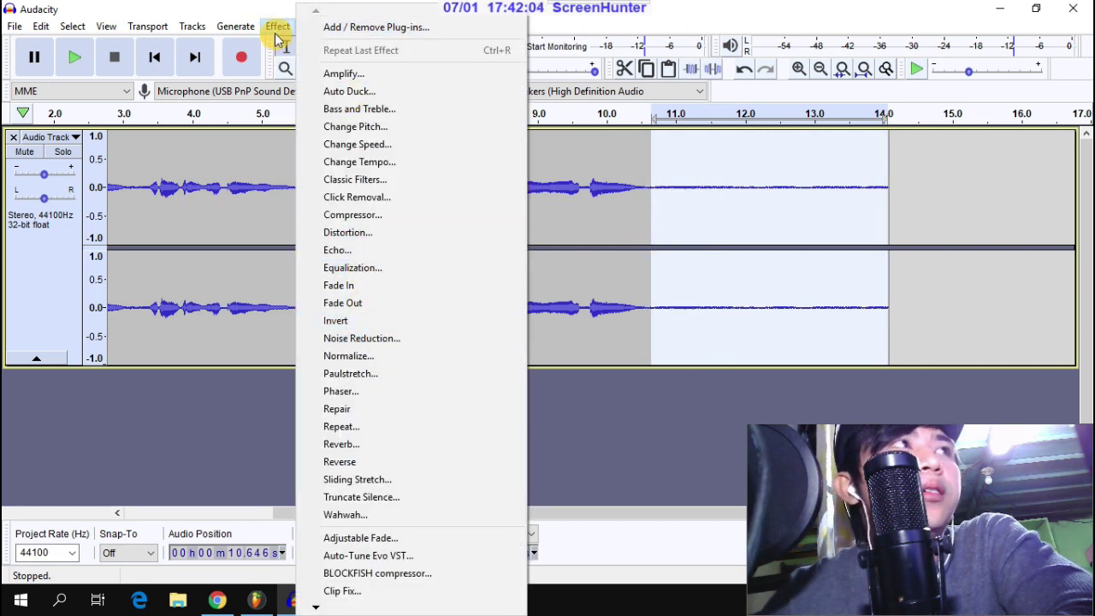
{"action": "left_click", "coordinate": [369, 339]}
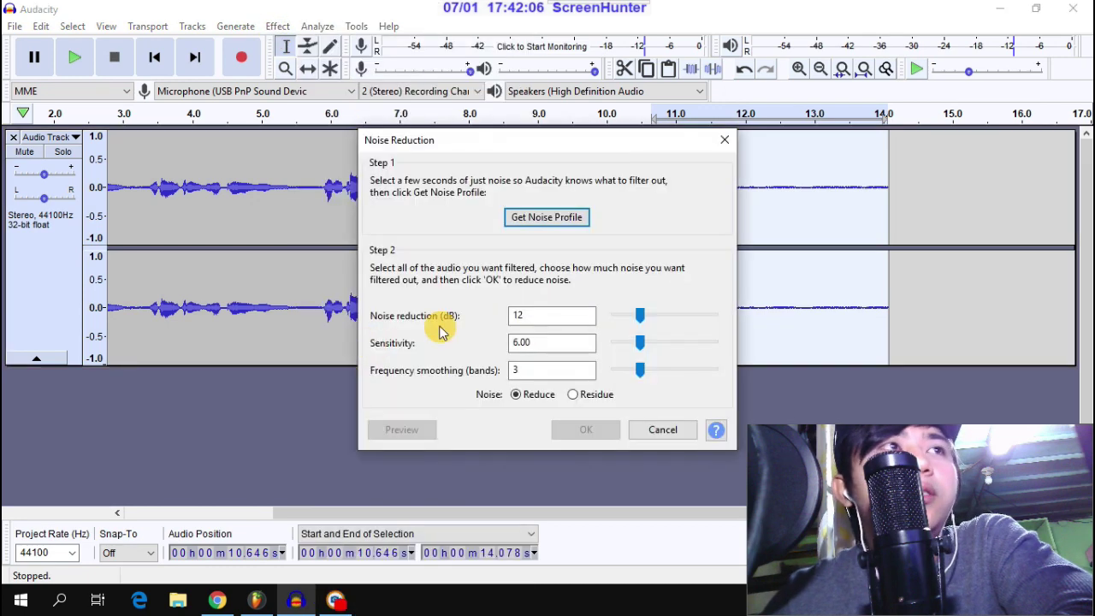
{"action": "left_click", "coordinate": [525, 216]}
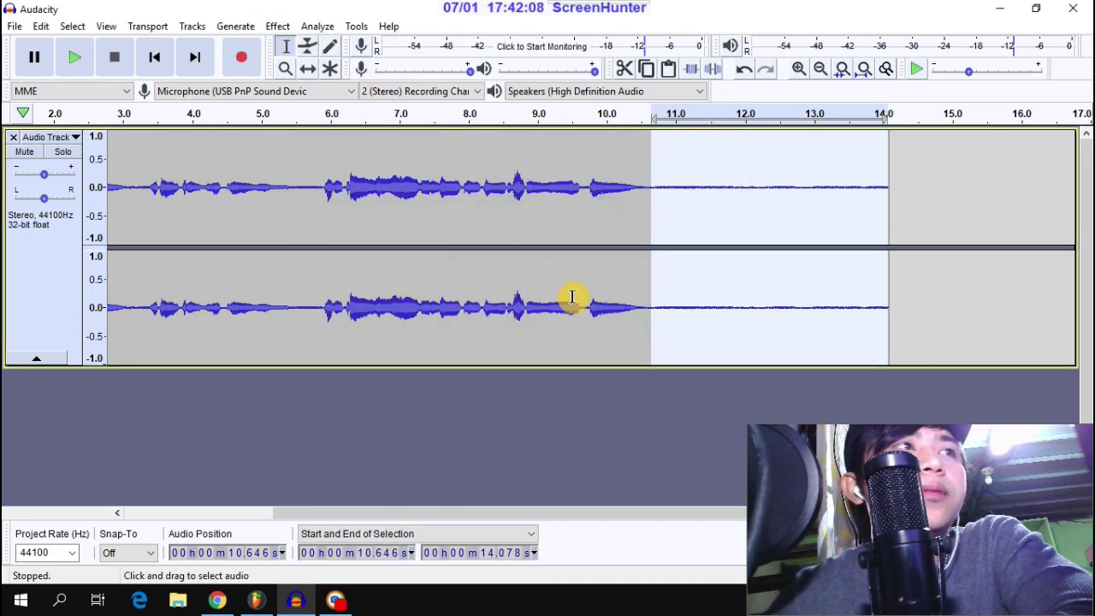
{"action": "left_click", "coordinate": [278, 27]}
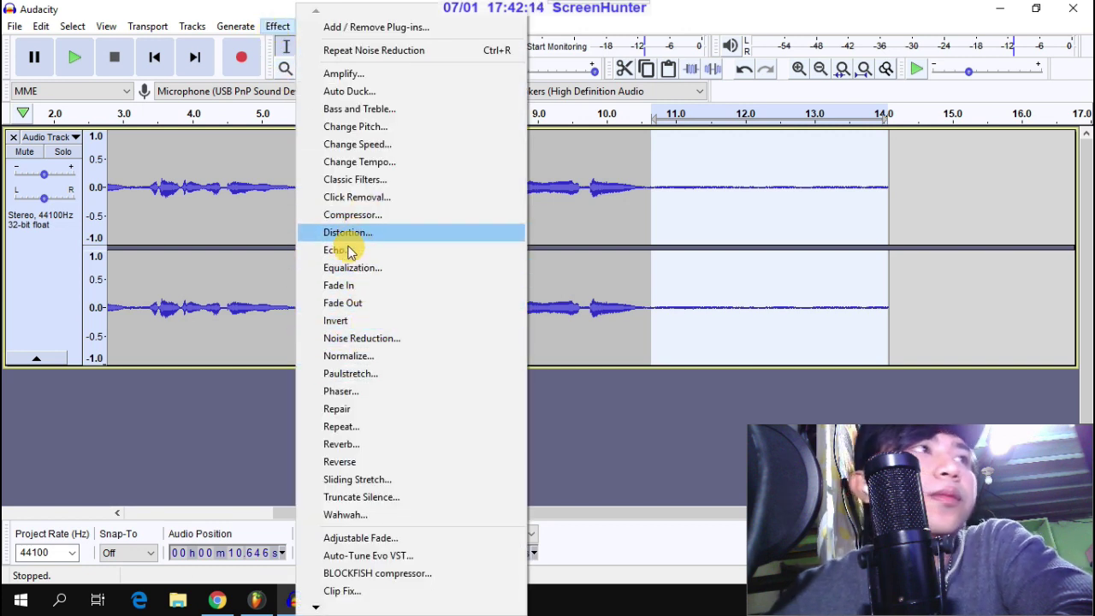
{"action": "left_click", "coordinate": [362, 339]}
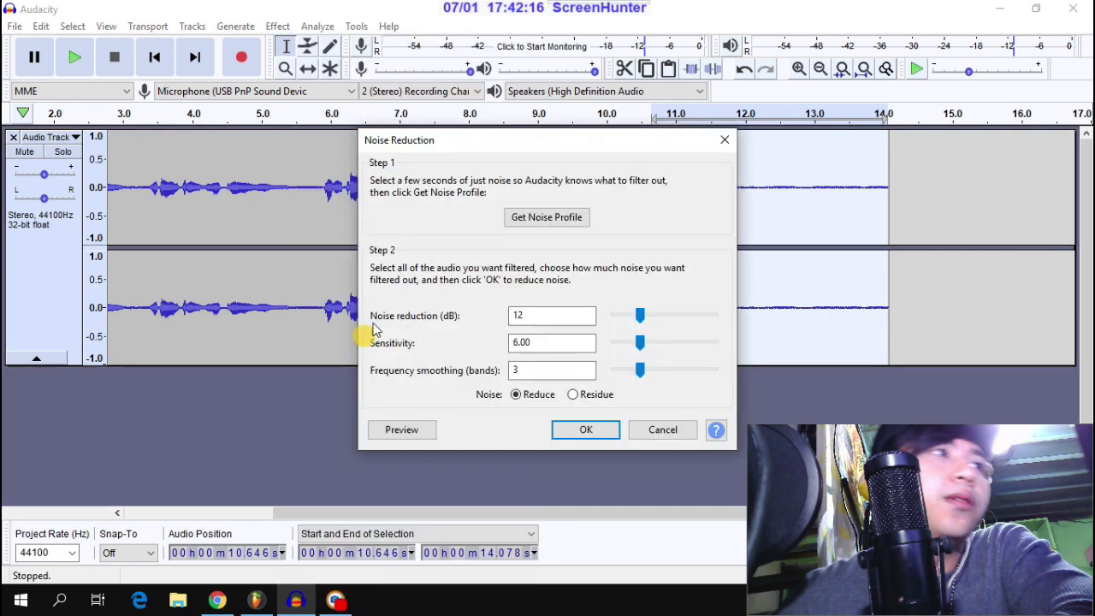
{"action": "left_click", "coordinate": [561, 221]}
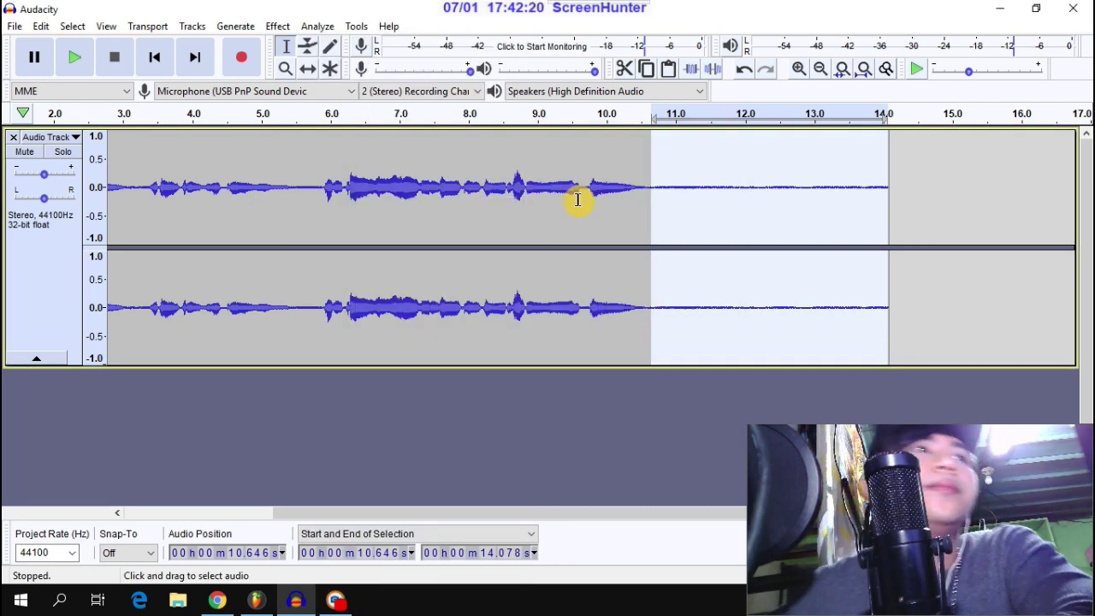
Step: Apply Noise Reduction to the entire recording with 12 dB reduction, sensitivity 6.00 and 3 frequency smoothing bands
{"action": "key", "text": "ctrl+a"}
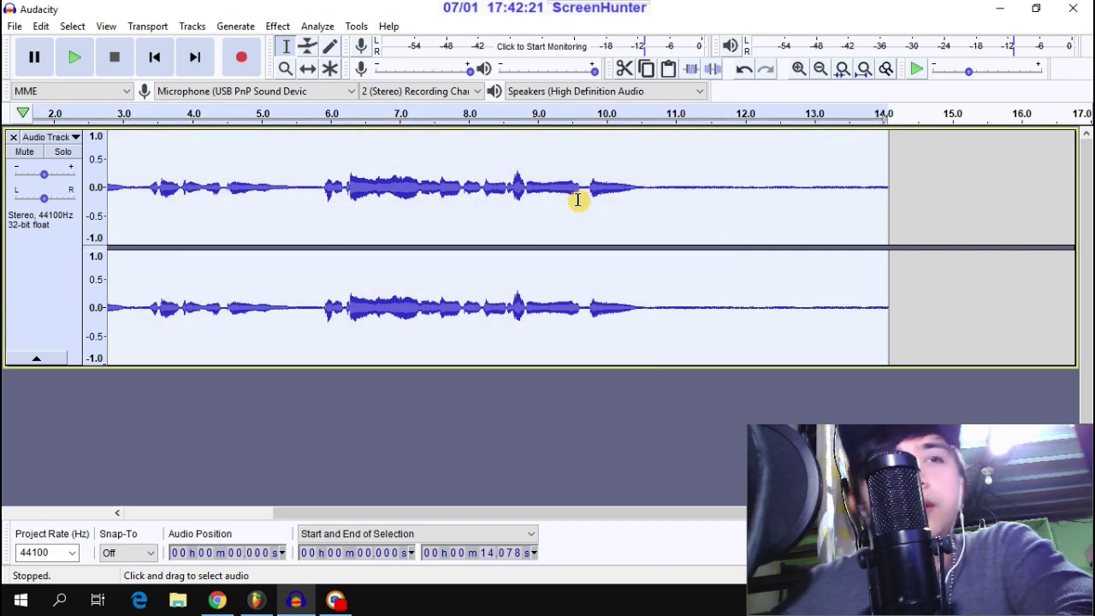
{"action": "left_click", "coordinate": [273, 29]}
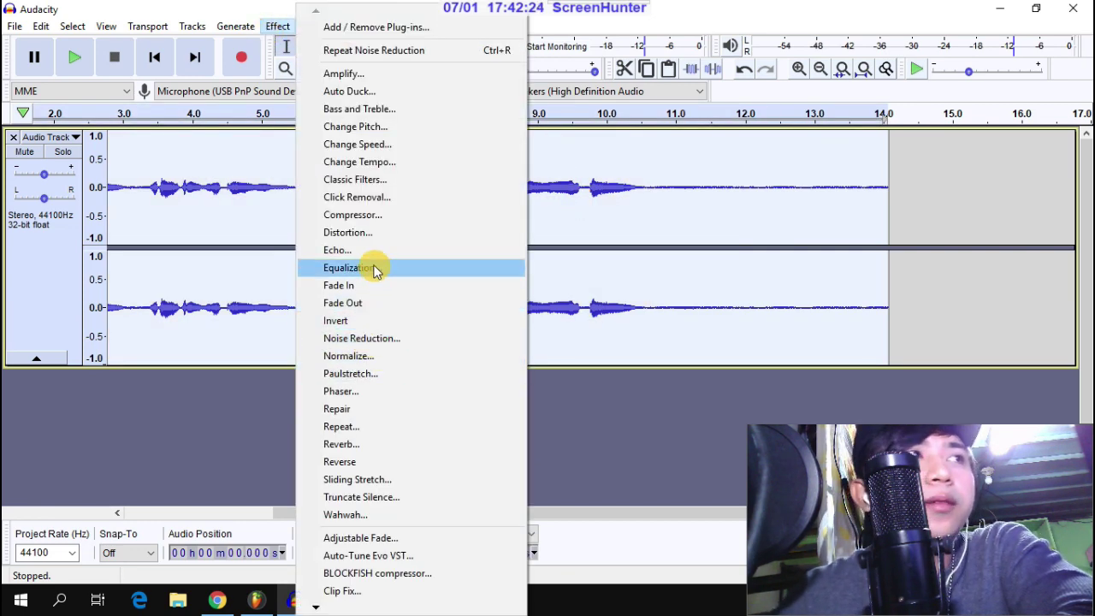
{"action": "left_click", "coordinate": [369, 338]}
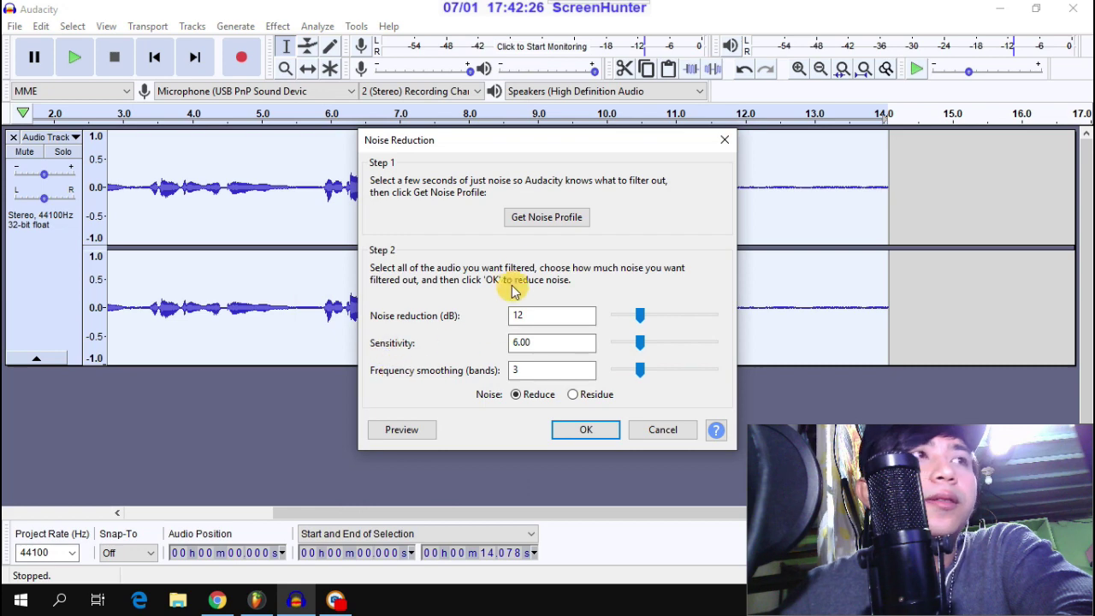
{"action": "left_click", "coordinate": [591, 429]}
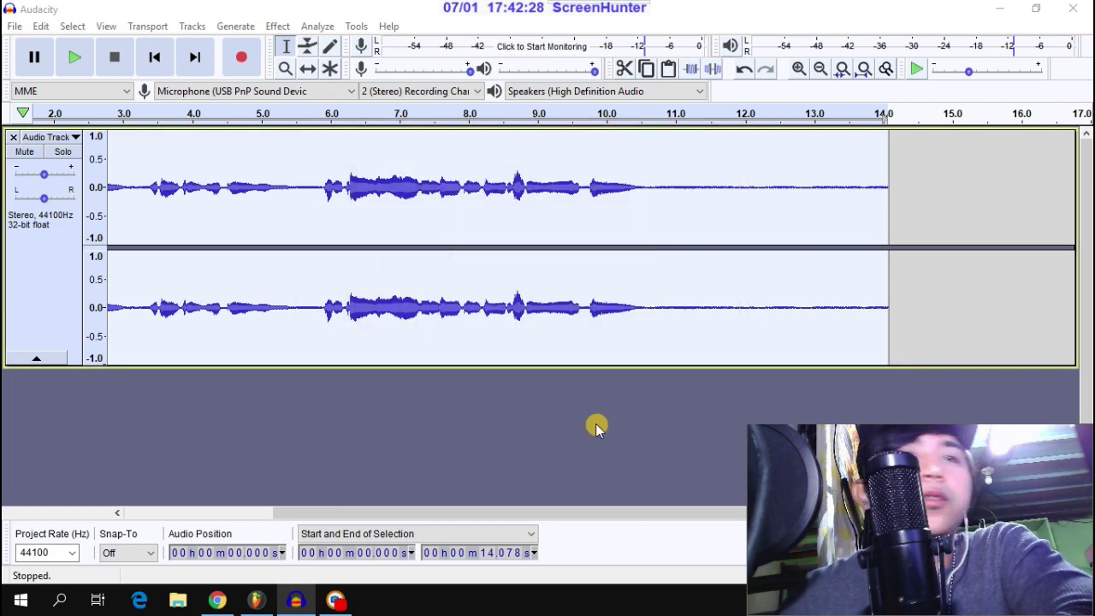
{"action": "left_click_drag", "start_coordinate": [714, 166], "coordinate": [681, 172]}
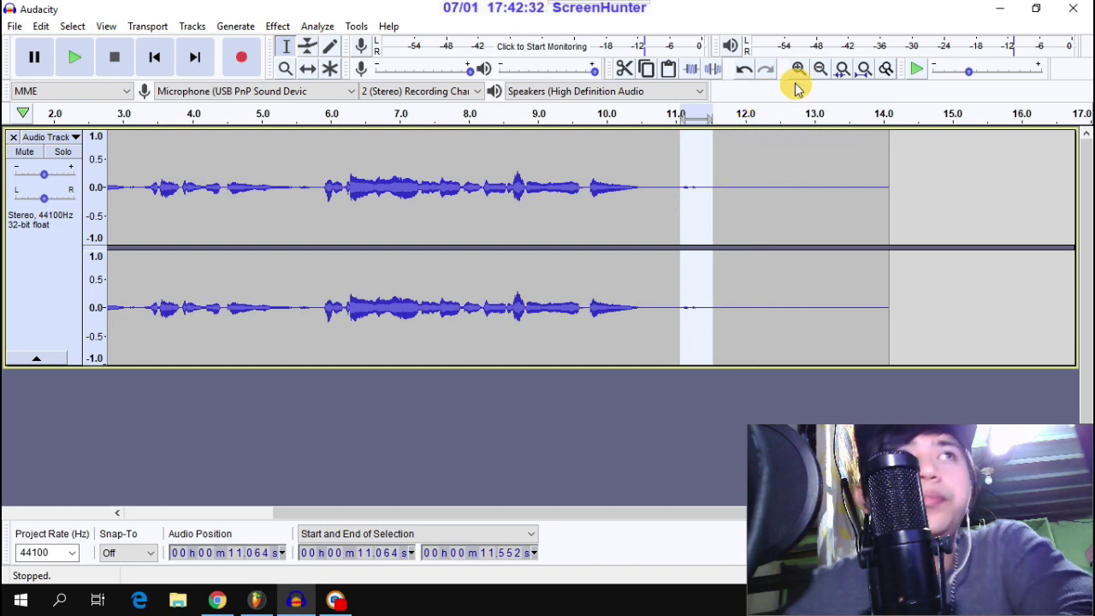
Step: Apply Equalization to the whole clip using the Bass Boost curve, with its 100 Hz point lowered to about 3 dB
{"action": "left_click", "coordinate": [818, 72]}
{"action": "double_click", "coordinate": [524, 209]}
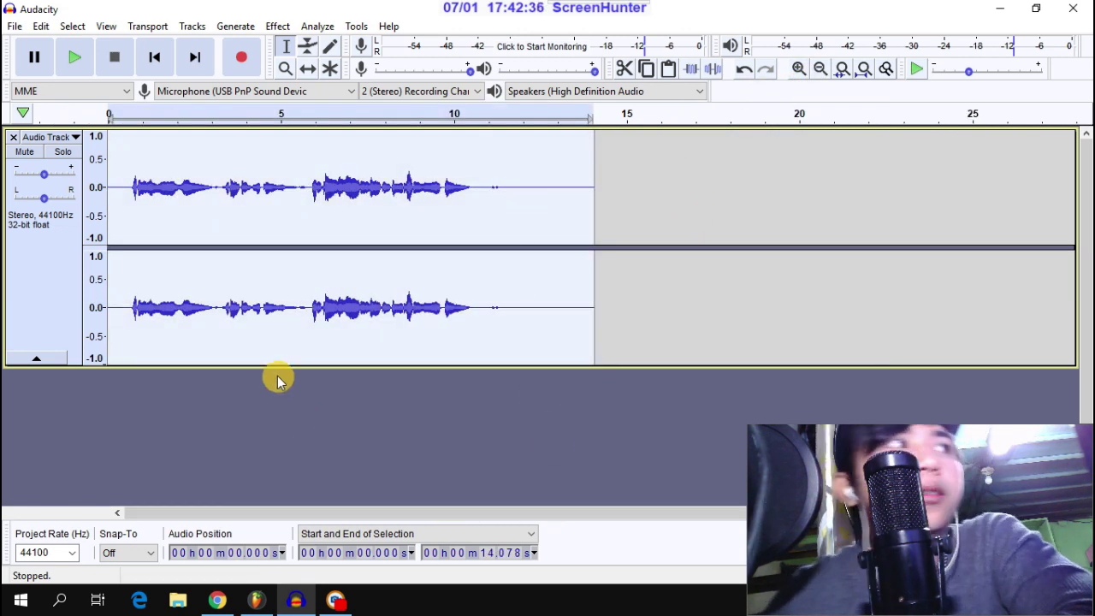
{"action": "left_click", "coordinate": [277, 26]}
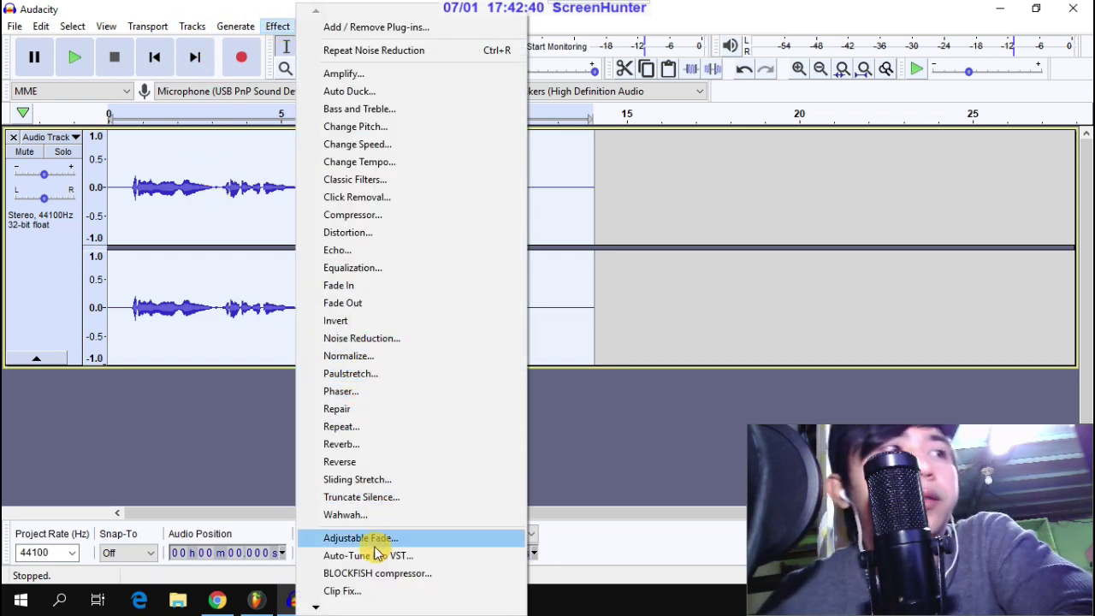
{"action": "left_click", "coordinate": [378, 268]}
{"action": "left_click", "coordinate": [363, 469]}
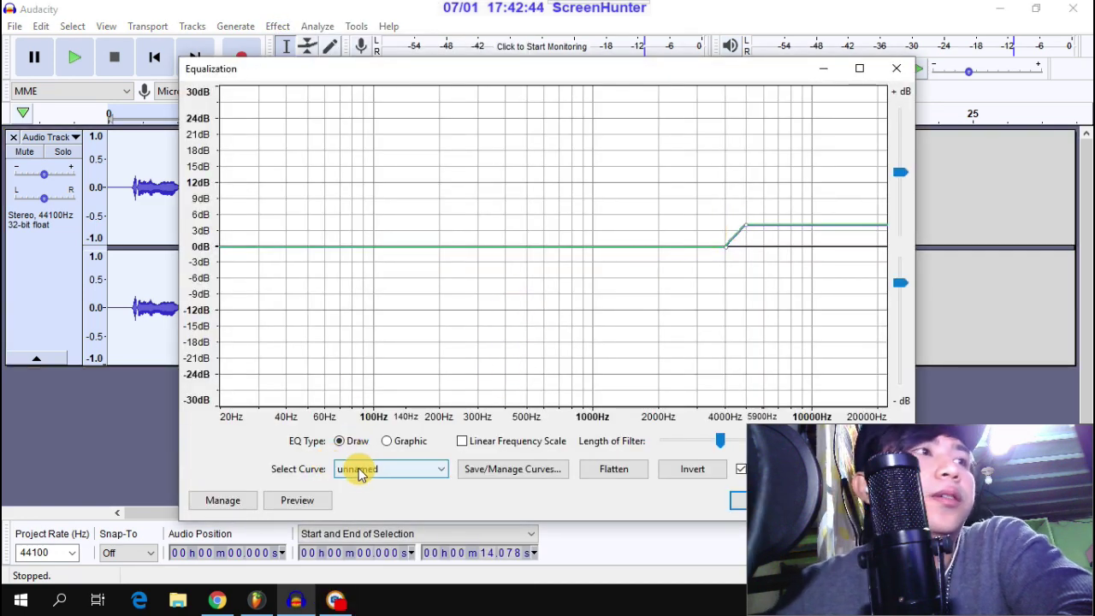
{"action": "left_click", "coordinate": [373, 509]}
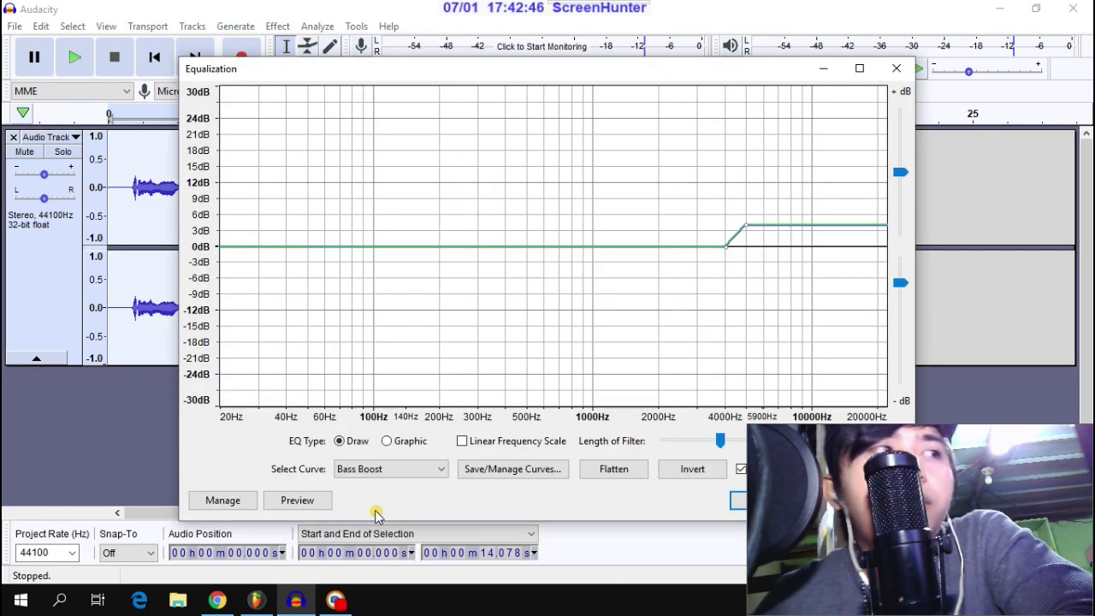
{"action": "left_click_drag", "start_coordinate": [376, 201], "coordinate": [373, 237]}
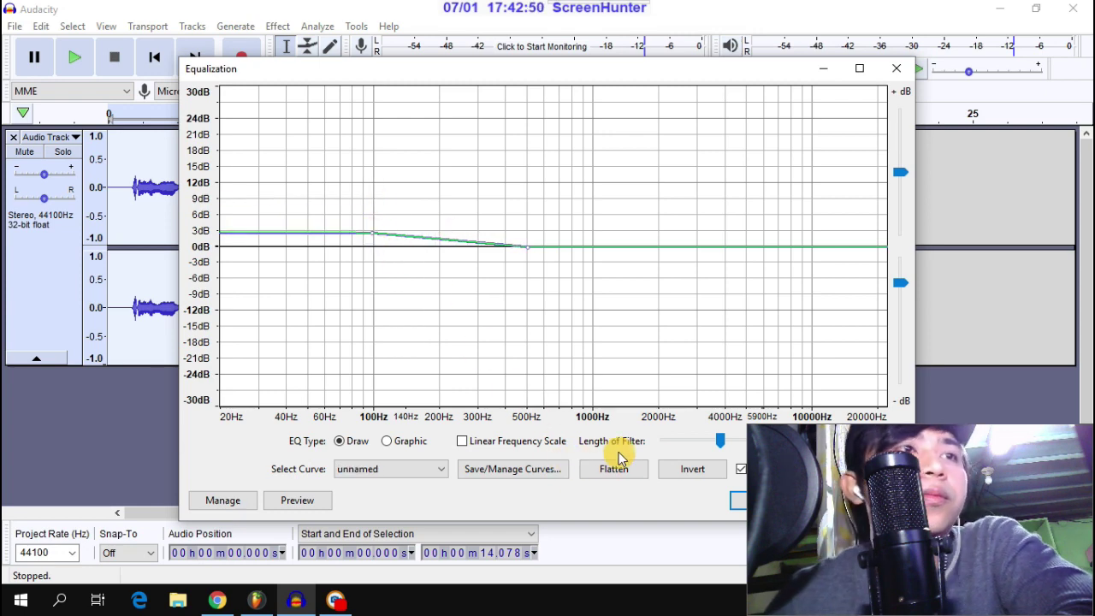
{"action": "left_click_drag", "start_coordinate": [659, 72], "coordinate": [611, 42]}
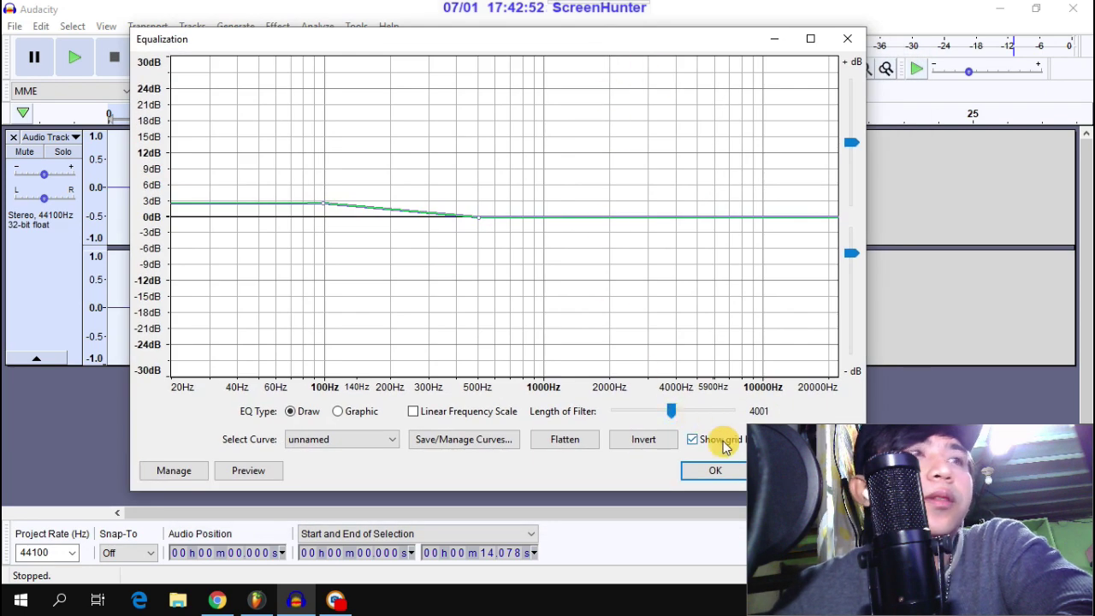
{"action": "left_click", "coordinate": [715, 471]}
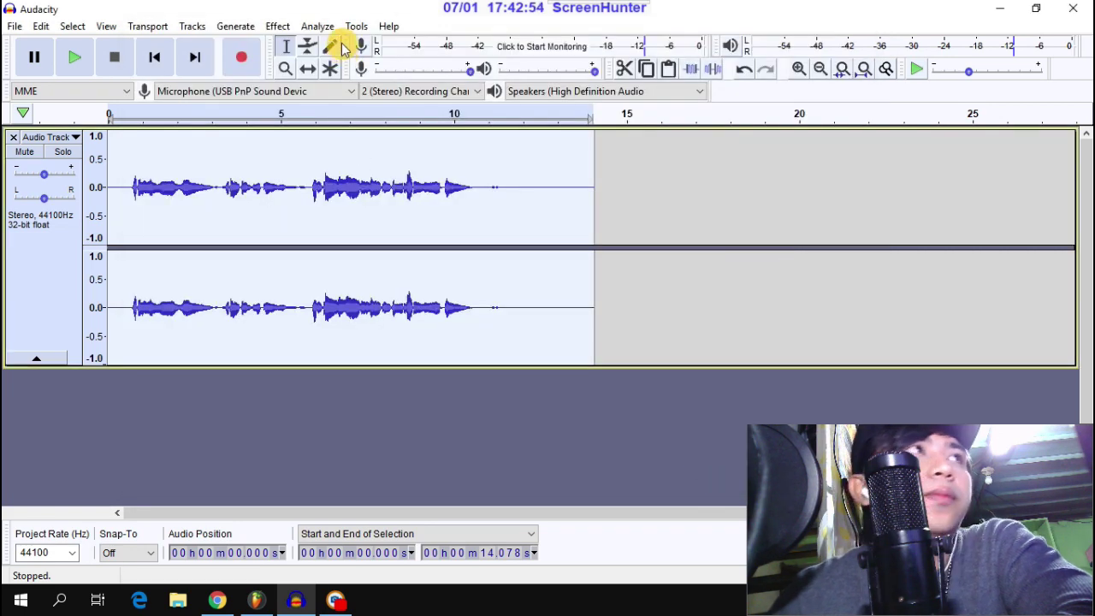
Step: Apply Equalization with the Treble Boost curve, lowering its boost above 5000 Hz to about 4 dB
{"action": "left_click", "coordinate": [286, 28]}
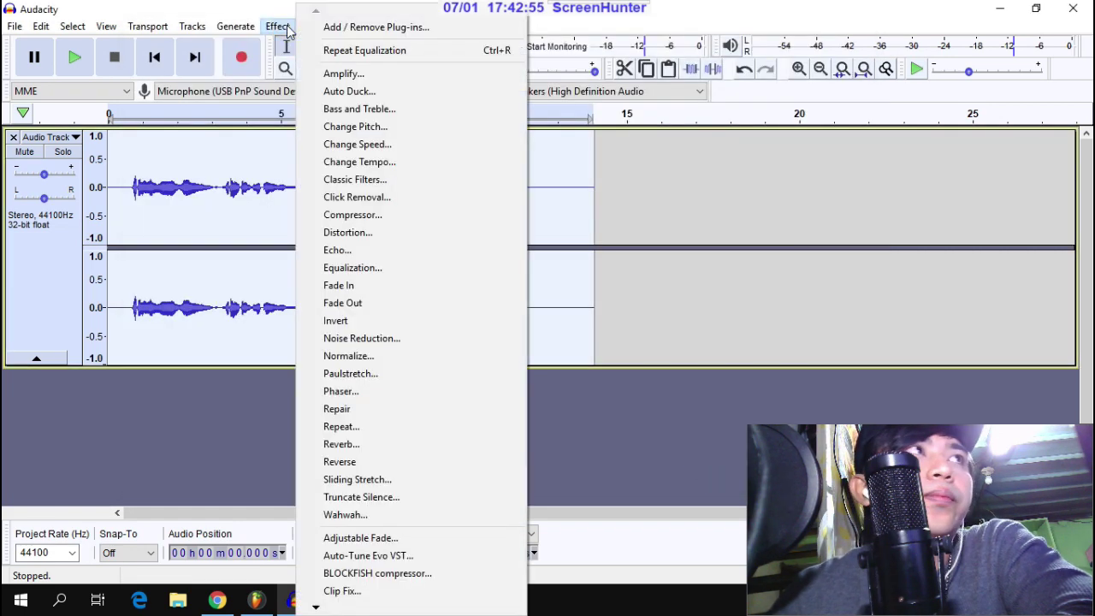
{"action": "left_click", "coordinate": [355, 268]}
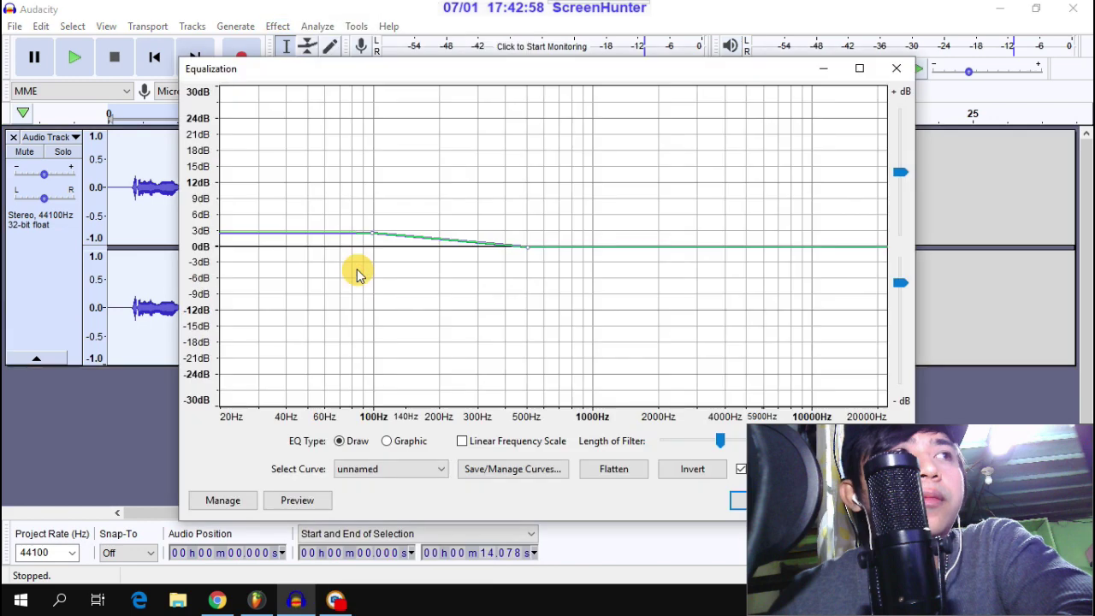
{"action": "left_click", "coordinate": [390, 469]}
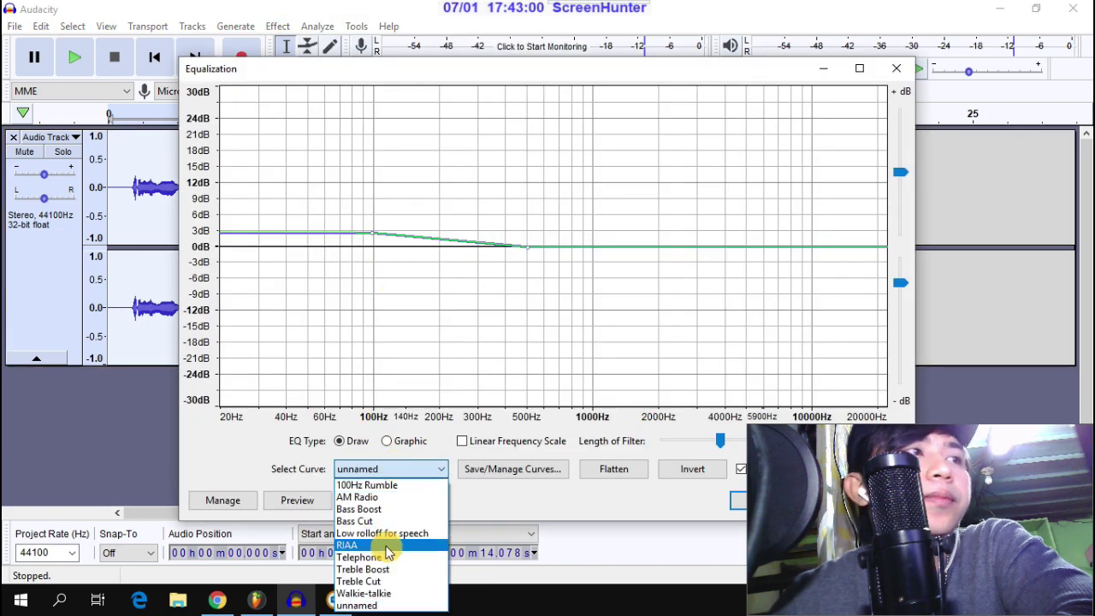
{"action": "left_click", "coordinate": [376, 569]}
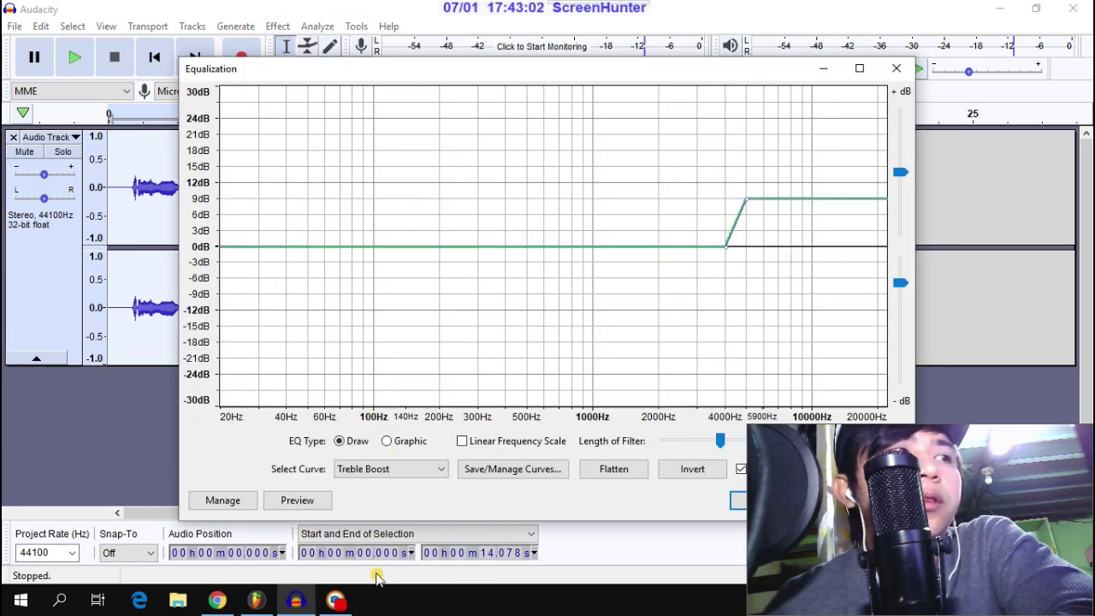
{"action": "left_click_drag", "start_coordinate": [746, 207], "coordinate": [769, 231]}
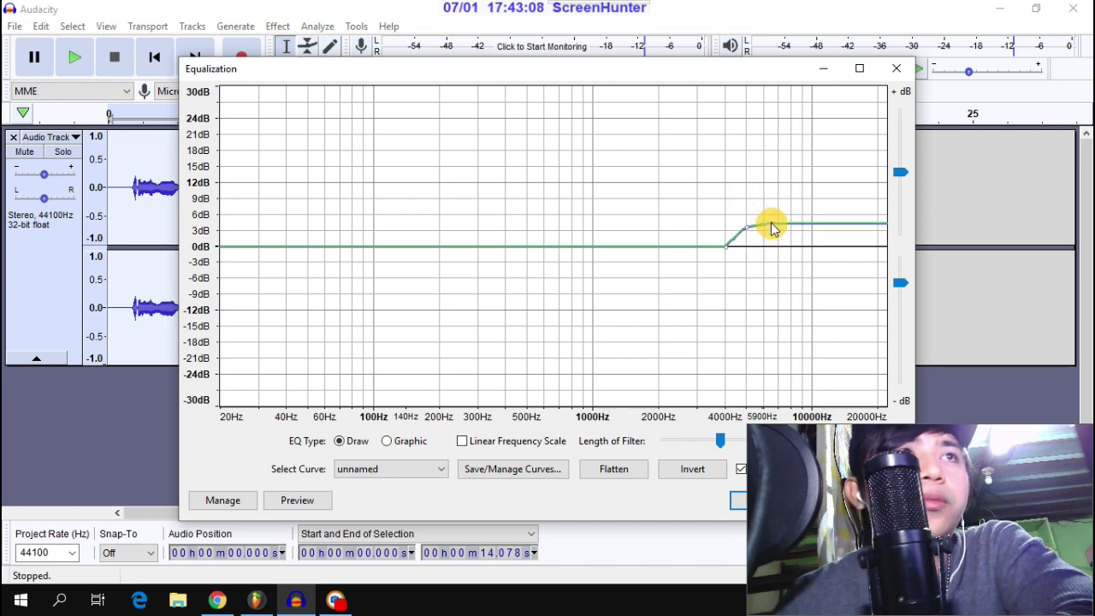
{"action": "left_click", "coordinate": [731, 503]}
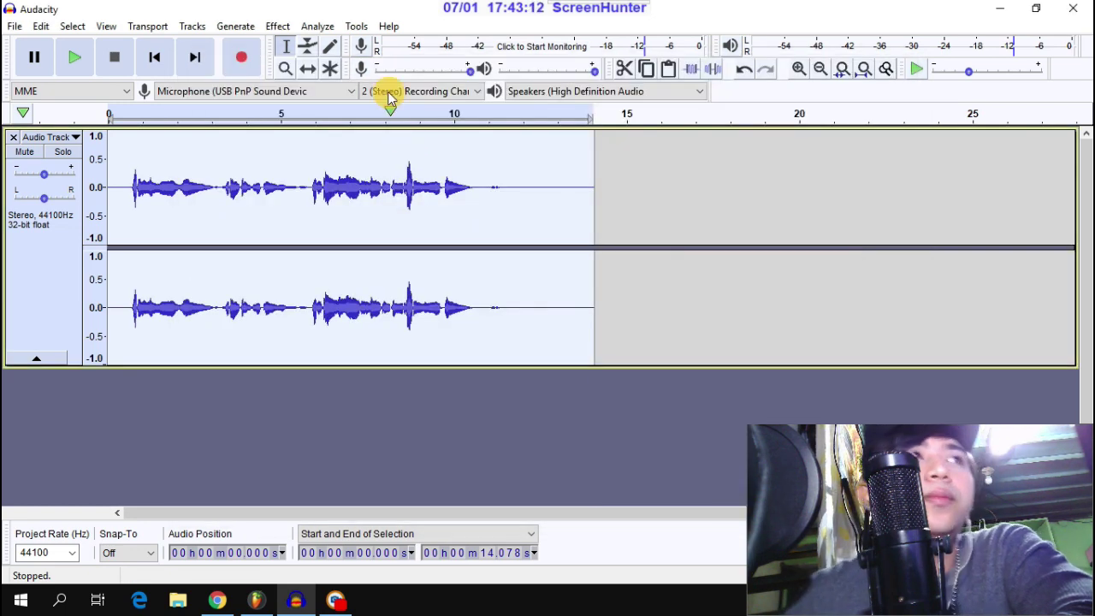
Step: Apply the YOU WA SHOCK ! plug-in to the selected vocal recording with its current settings
{"action": "left_click", "coordinate": [278, 26]}
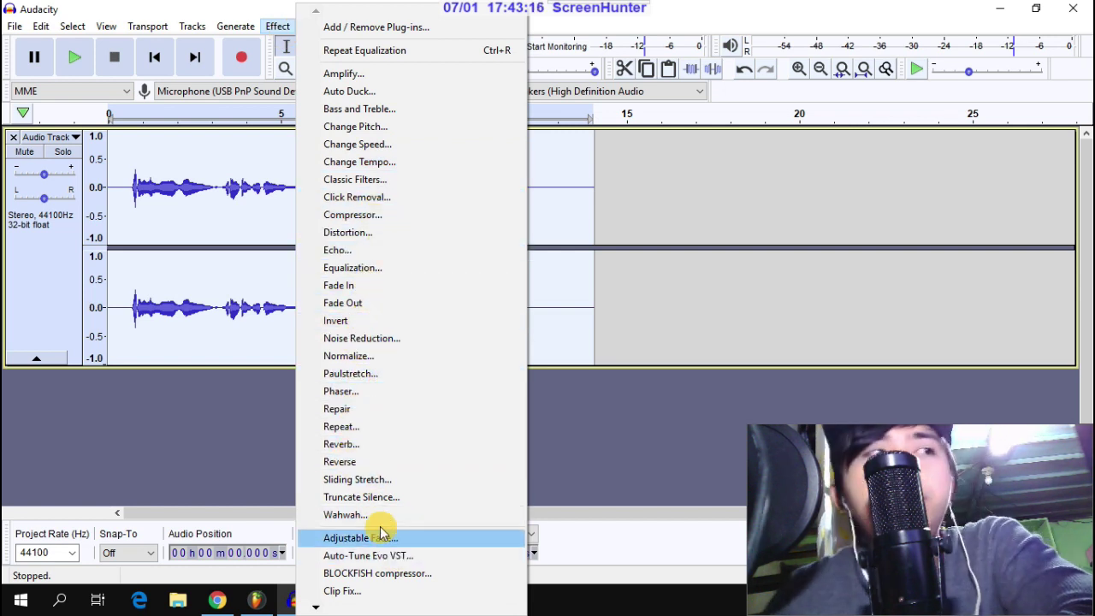
{"action": "mouse_move", "coordinate": [314, 607]}
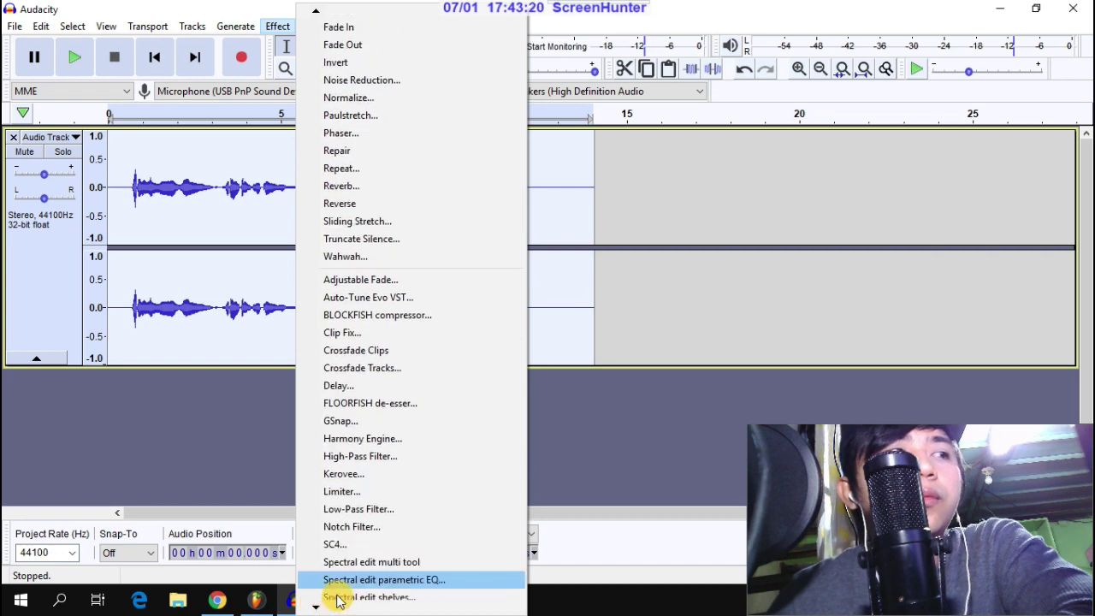
{"action": "left_click", "coordinate": [355, 582]}
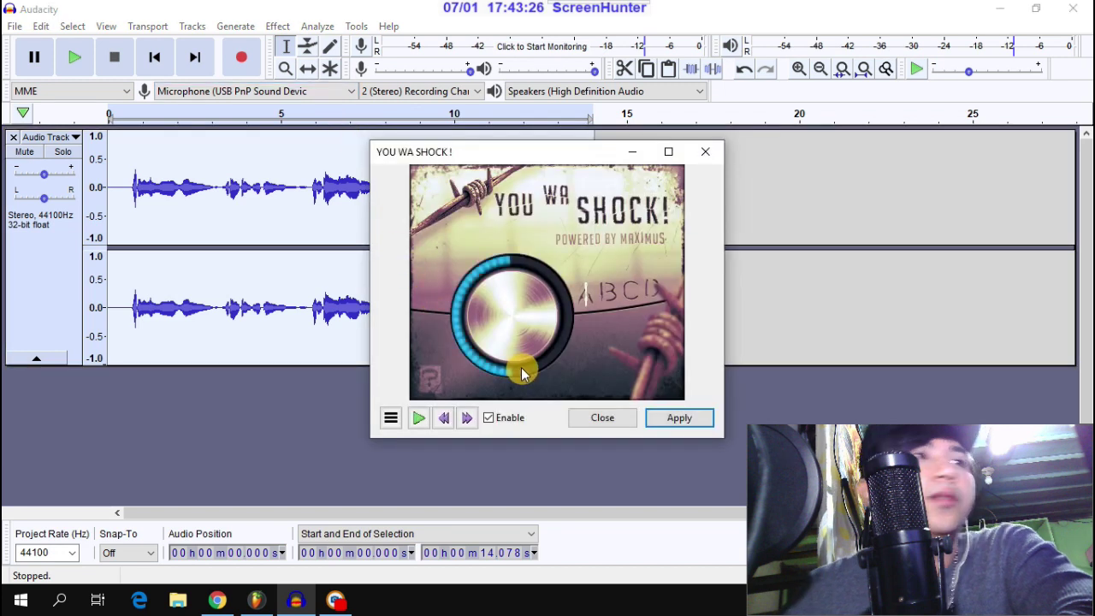
{"action": "left_click", "coordinate": [682, 418]}
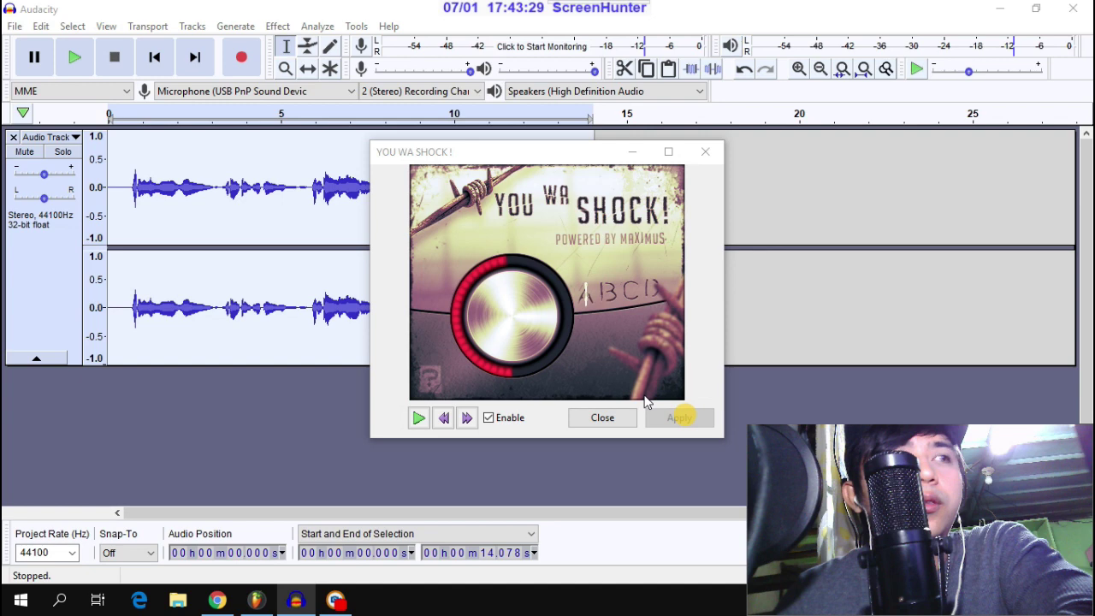
Step: Apply a High-Pass Filter to the whole clip at 400.0 Hz with a 6 dB per octave roll-off
{"action": "left_click", "coordinate": [279, 28]}
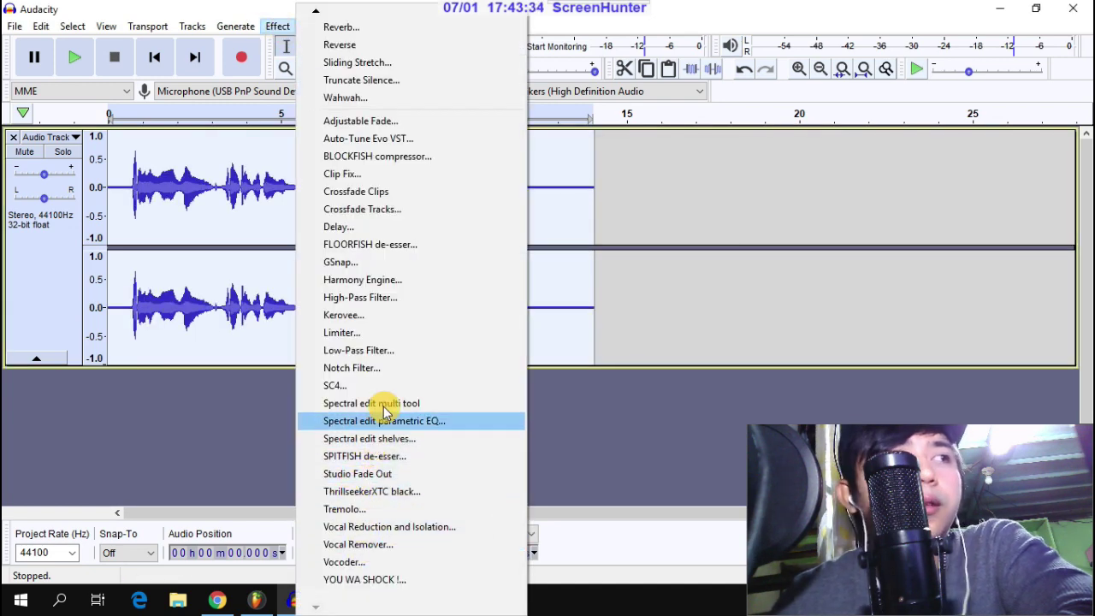
{"action": "left_click", "coordinate": [367, 297]}
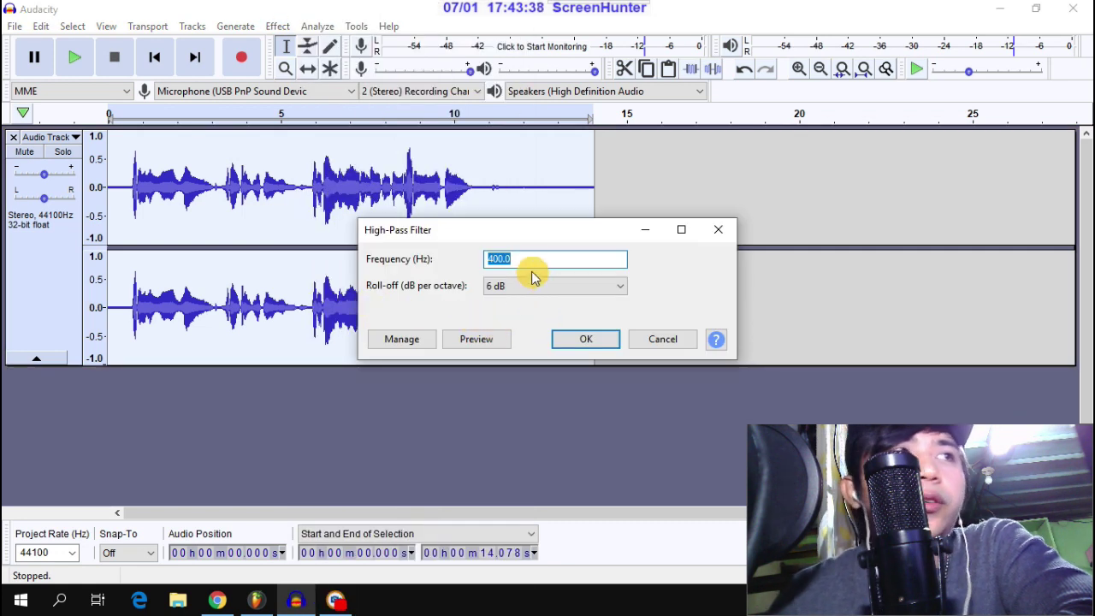
{"action": "left_click", "coordinate": [576, 340]}
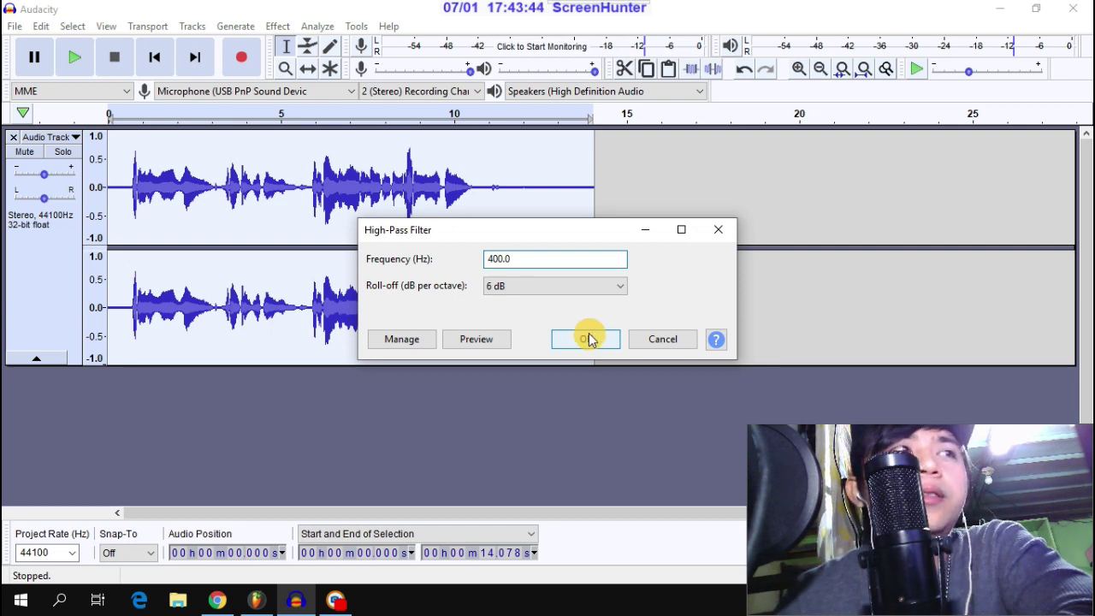
{"action": "left_click", "coordinate": [589, 340]}
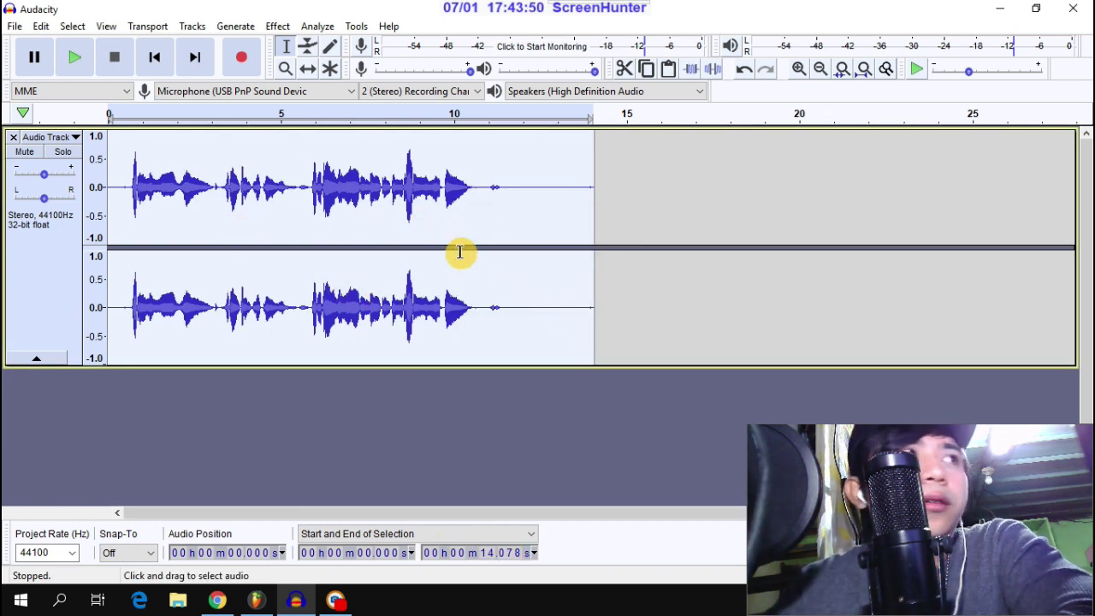
Step: Apply the SPITFISH de-esser to the entire vocal recording with its current settings and close the plug-in
{"action": "left_click_drag", "start_coordinate": [592, 215], "coordinate": [525, 214]}
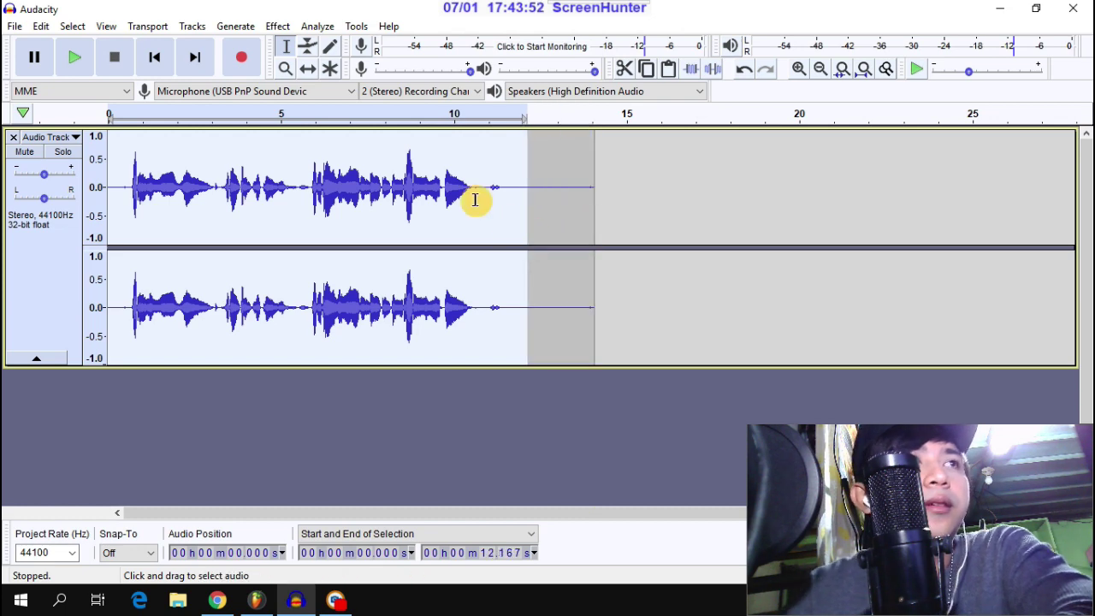
{"action": "left_click", "coordinate": [484, 205]}
{"action": "left_click", "coordinate": [279, 26]}
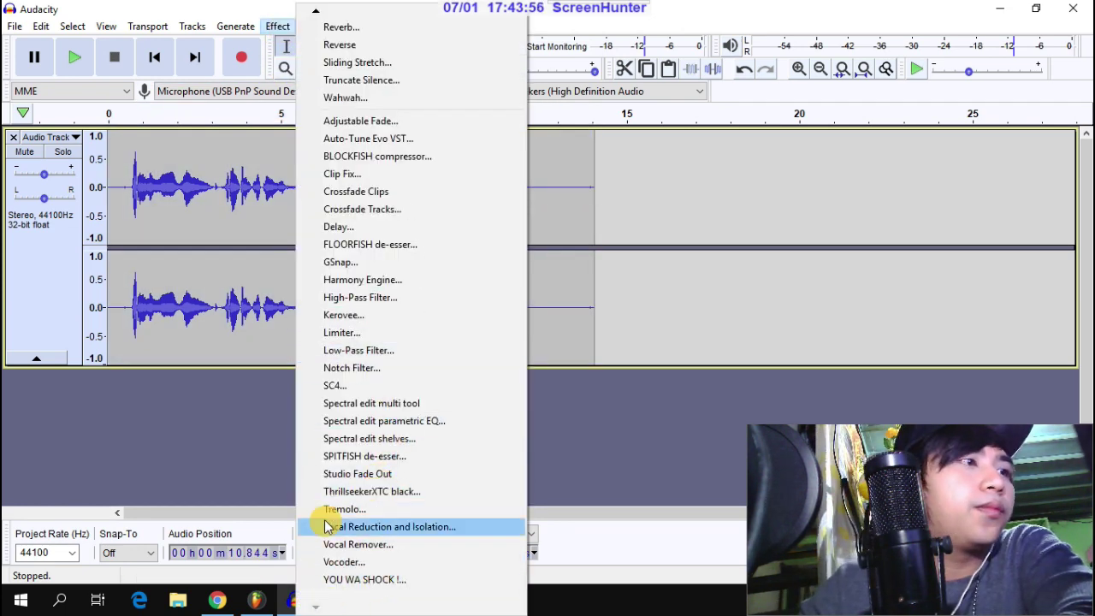
{"action": "left_click", "coordinate": [396, 456]}
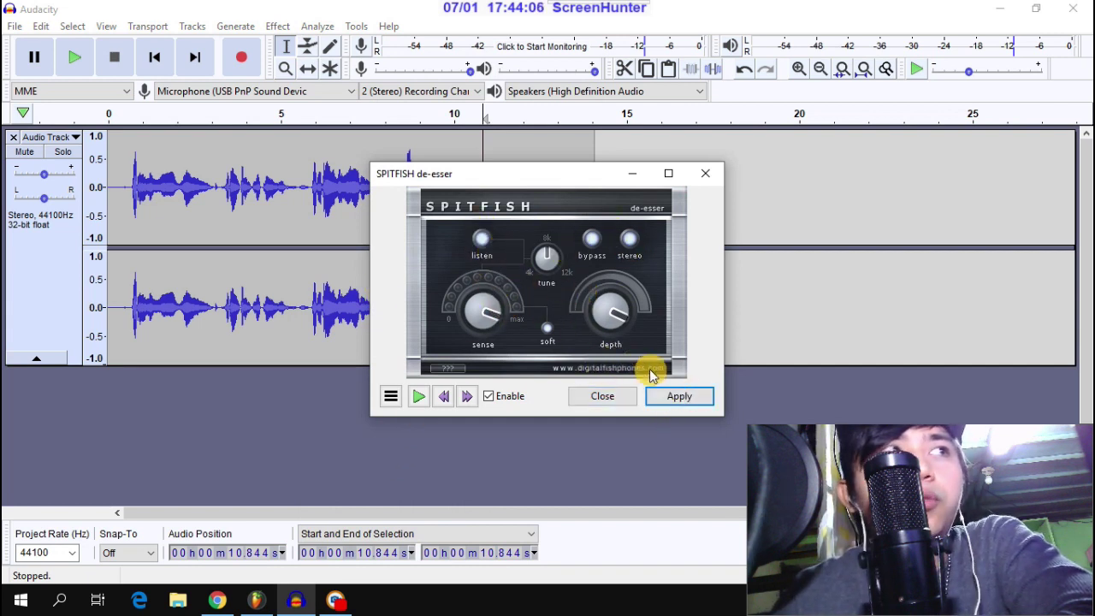
{"action": "left_click", "coordinate": [687, 403]}
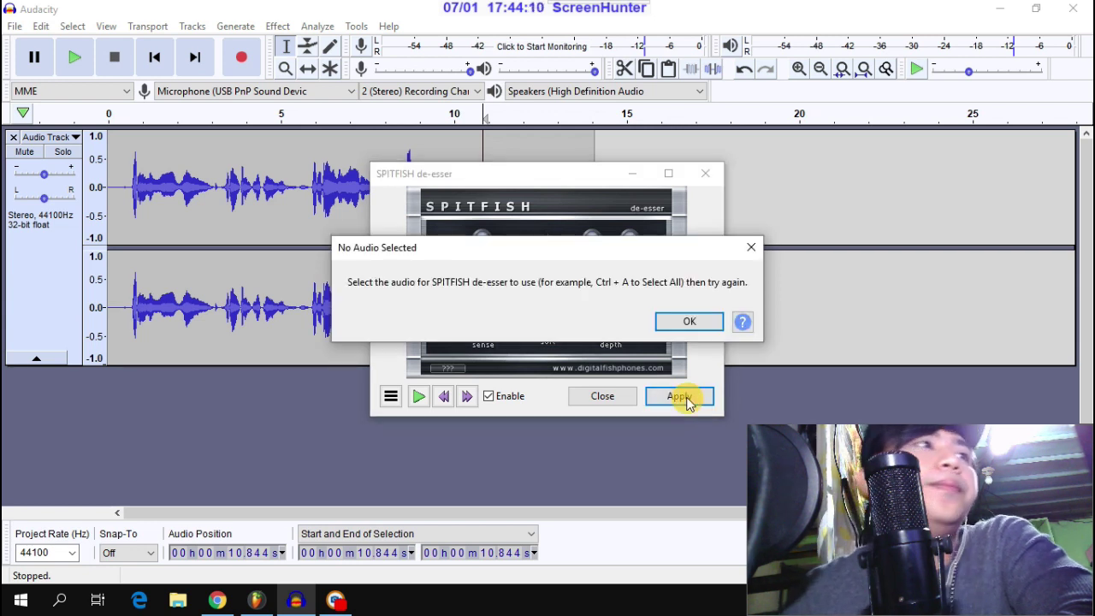
{"action": "left_click", "coordinate": [751, 248]}
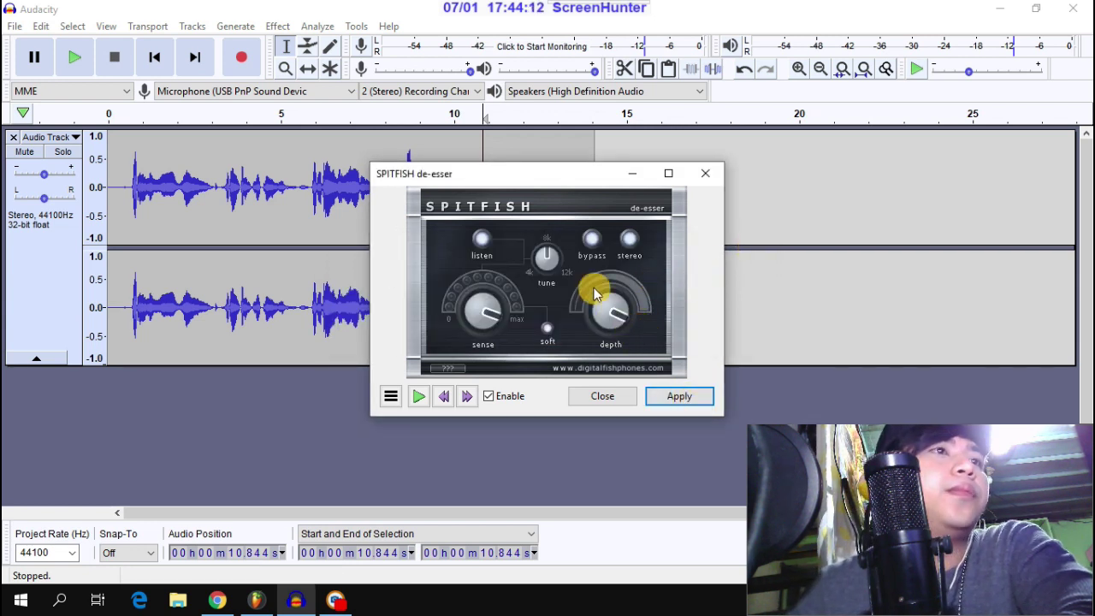
{"action": "left_click_drag", "start_coordinate": [543, 180], "coordinate": [617, 153]}
{"action": "double_click", "coordinate": [395, 195]}
{"action": "left_click", "coordinate": [734, 378]}
{"action": "left_click", "coordinate": [671, 376]}
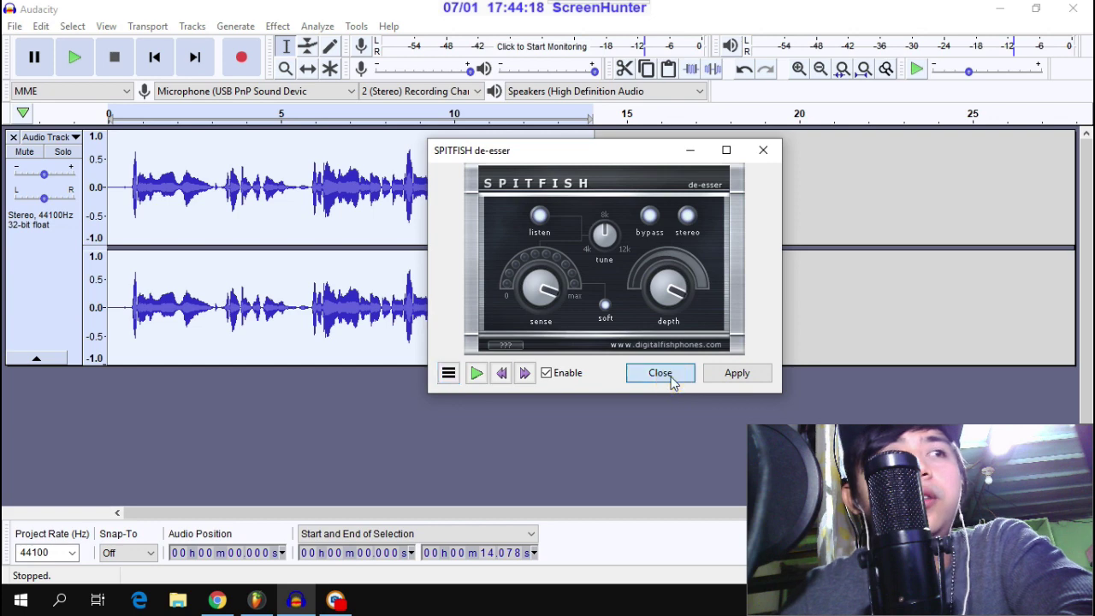
Step: Apply the ThrillseekerXTC black plug-in to the whole clip using its factory preset A
{"action": "left_click", "coordinate": [278, 26]}
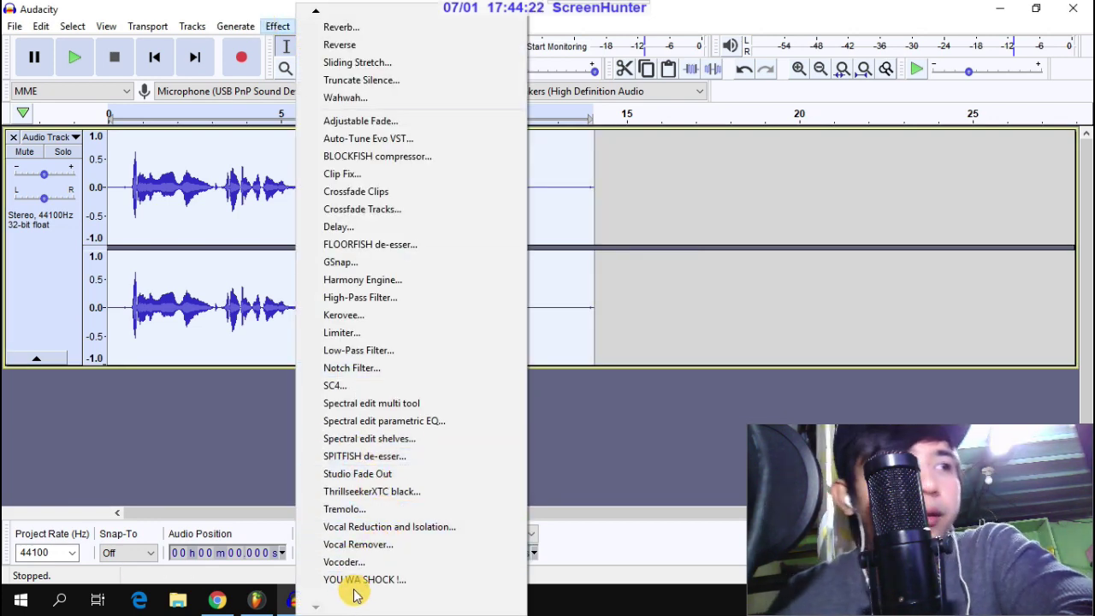
{"action": "left_click", "coordinate": [350, 492]}
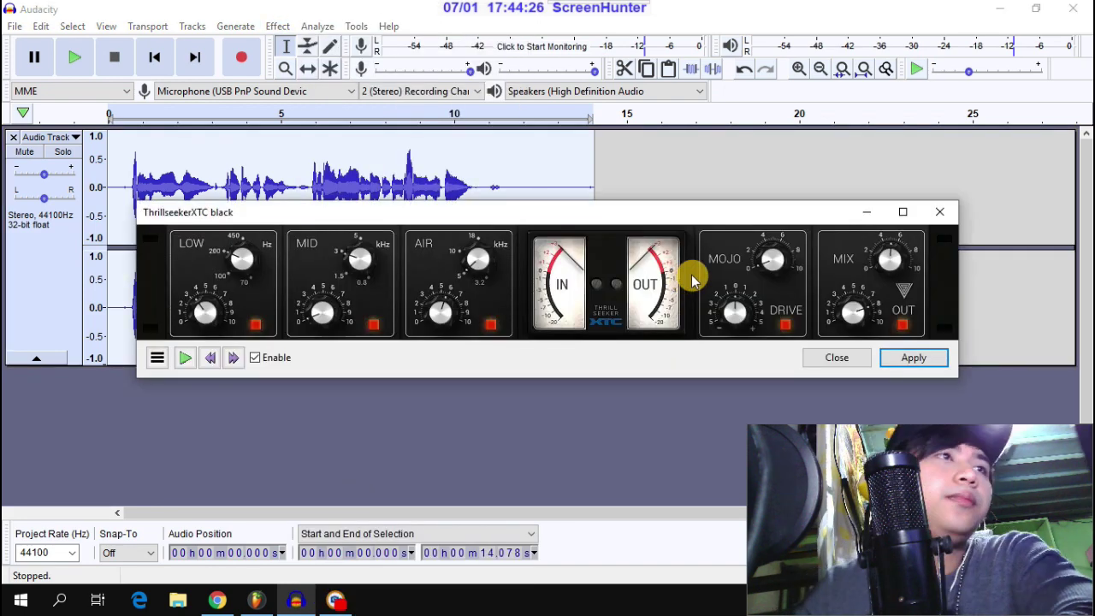
{"action": "left_click_drag", "start_coordinate": [656, 215], "coordinate": [694, 215]}
{"action": "left_click", "coordinate": [230, 351]}
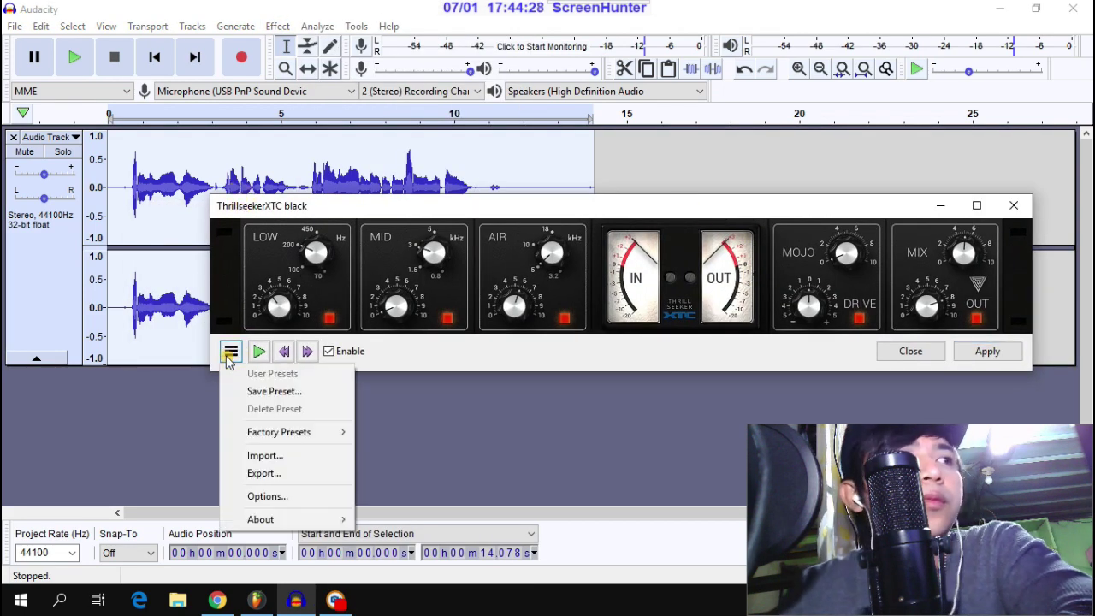
{"action": "mouse_move", "coordinate": [316, 437]}
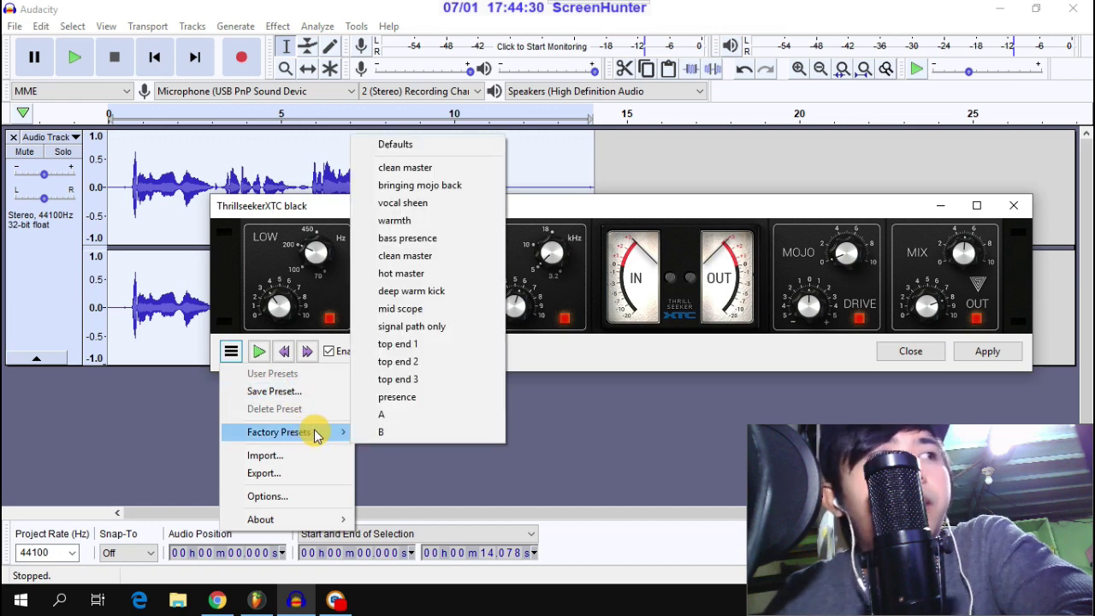
{"action": "left_click", "coordinate": [392, 416]}
{"action": "left_click", "coordinate": [983, 353]}
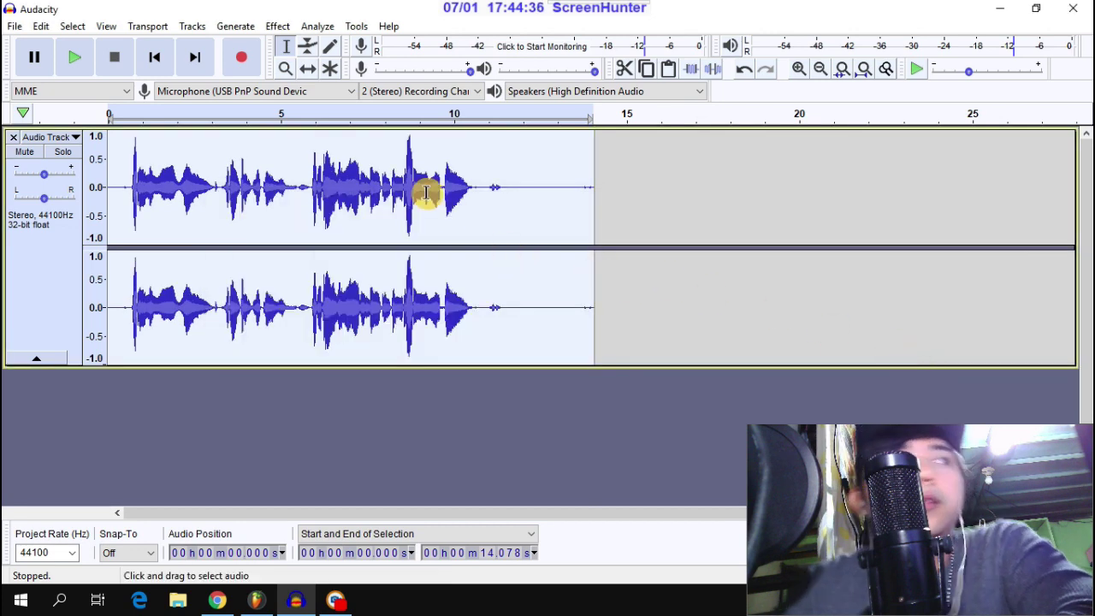
Step: Open Auto-Tune Evo VST for the selected vocal and choose Low Male as the input type
{"action": "left_click", "coordinate": [277, 26]}
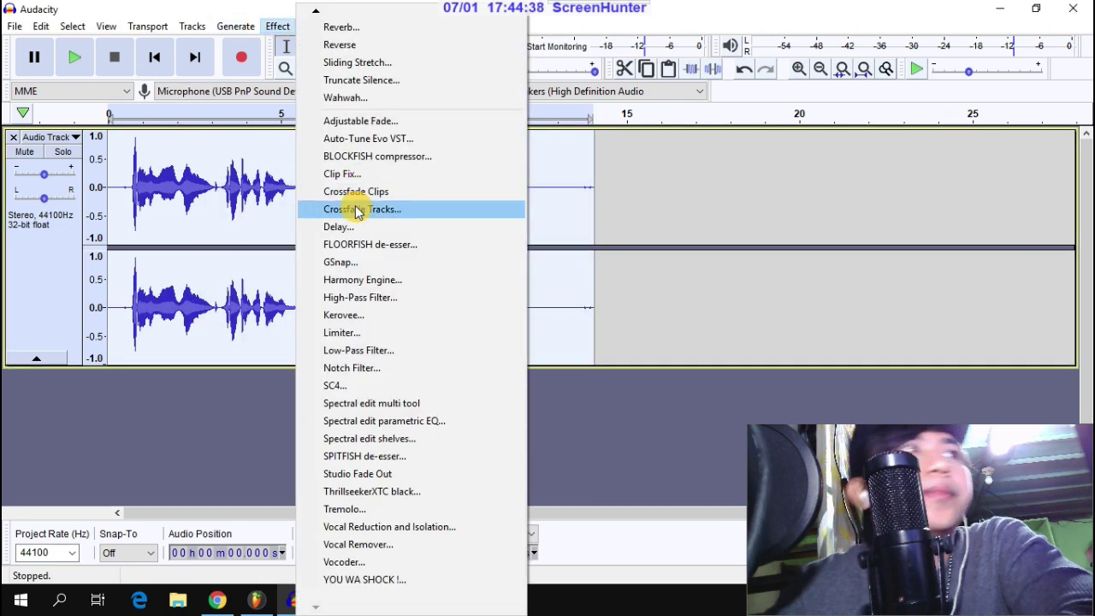
{"action": "mouse_move", "coordinate": [316, 12]}
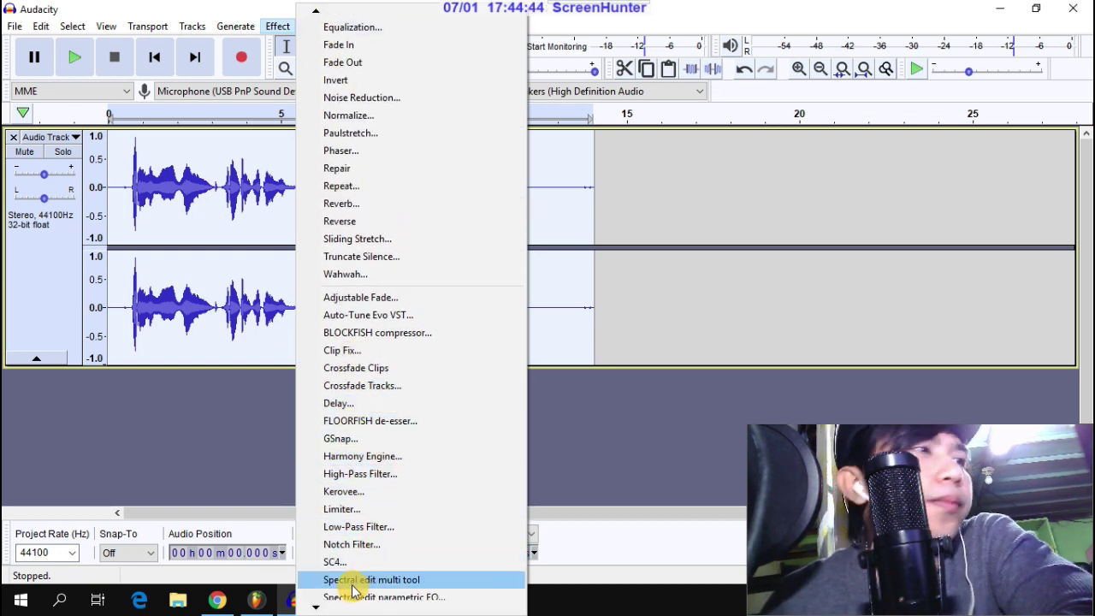
{"action": "mouse_move", "coordinate": [310, 593]}
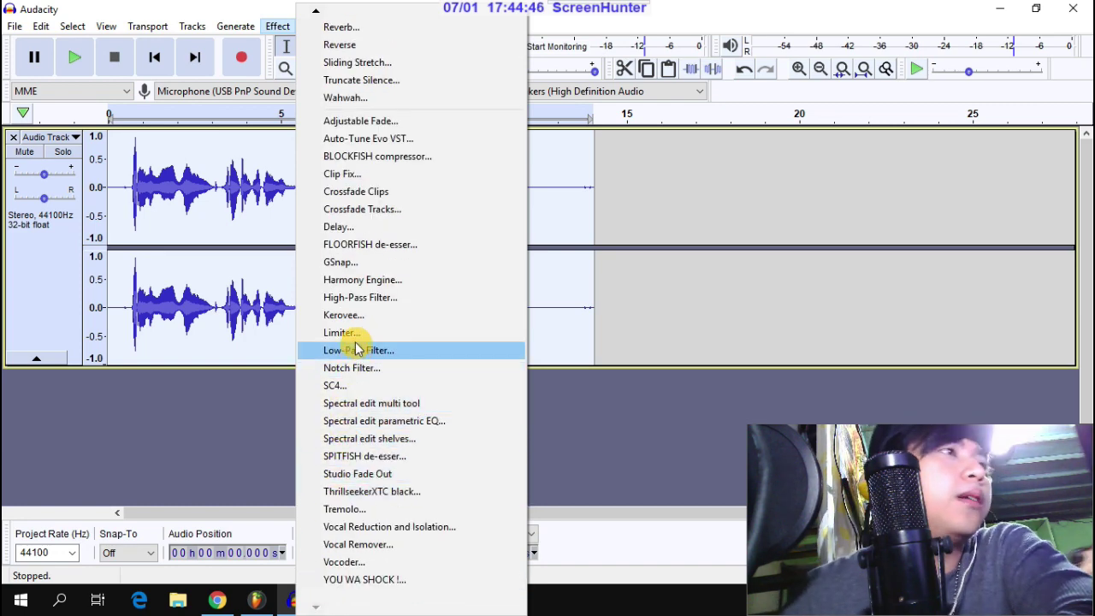
{"action": "left_click", "coordinate": [366, 139]}
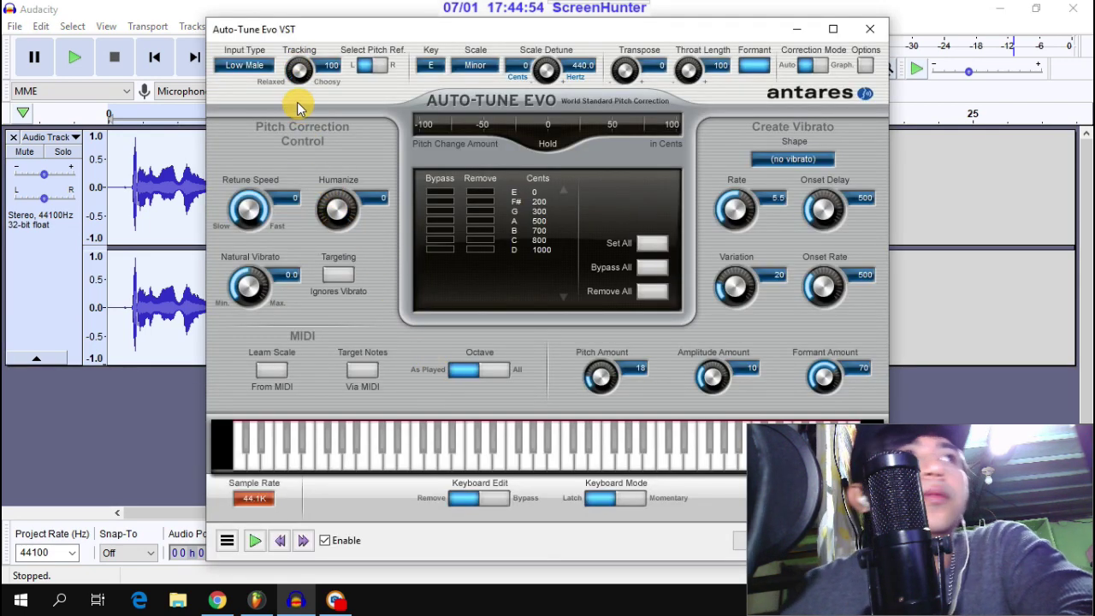
{"action": "left_click_drag", "start_coordinate": [299, 74], "coordinate": [299, 77]}
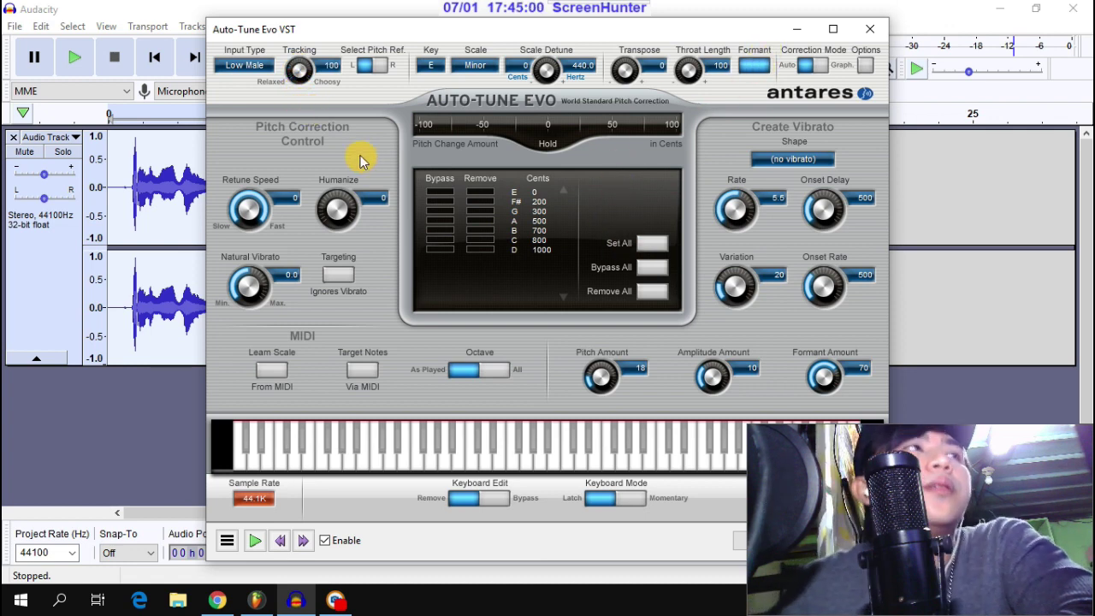
{"action": "left_click", "coordinate": [245, 66]}
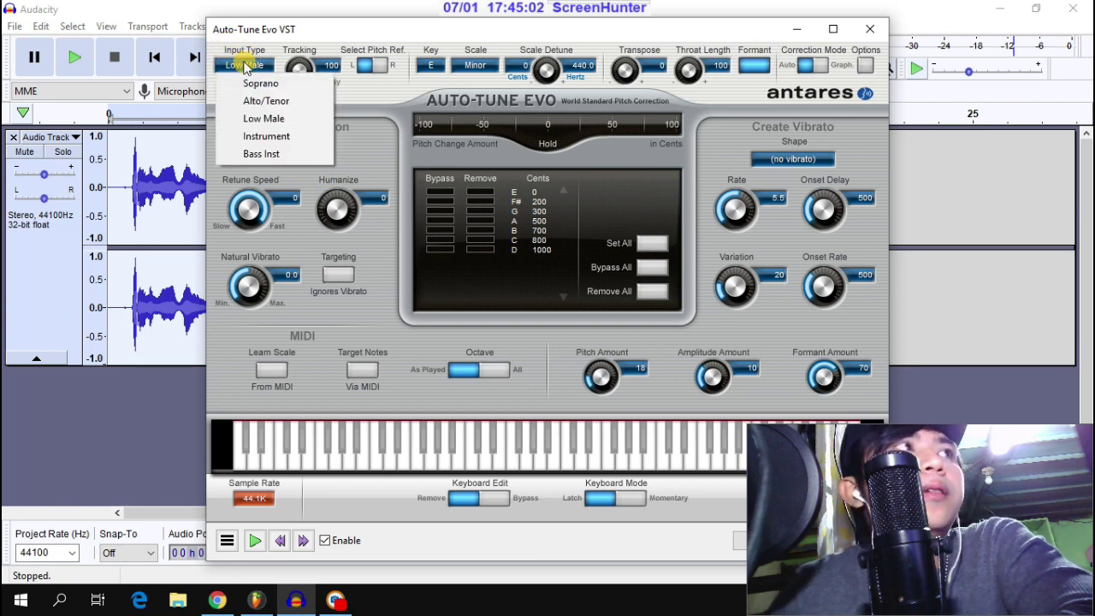
{"action": "left_click", "coordinate": [264, 120]}
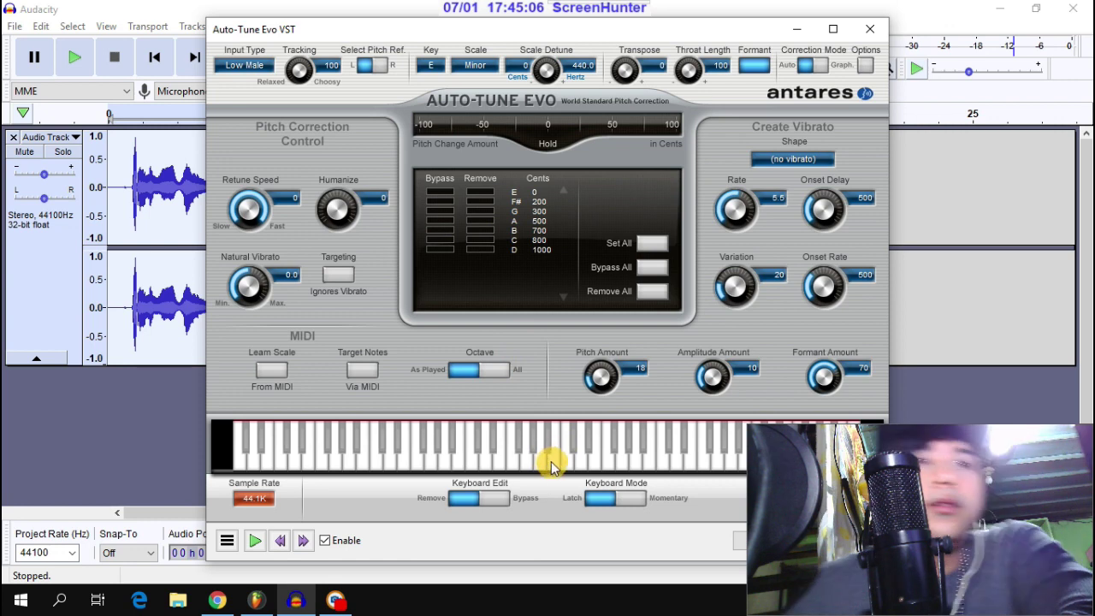
Step: Set the Auto-Tune Evo scale to Major and the key to C, and apply the pitch correction
{"action": "left_click_drag", "start_coordinate": [717, 40], "coordinate": [648, 26]}
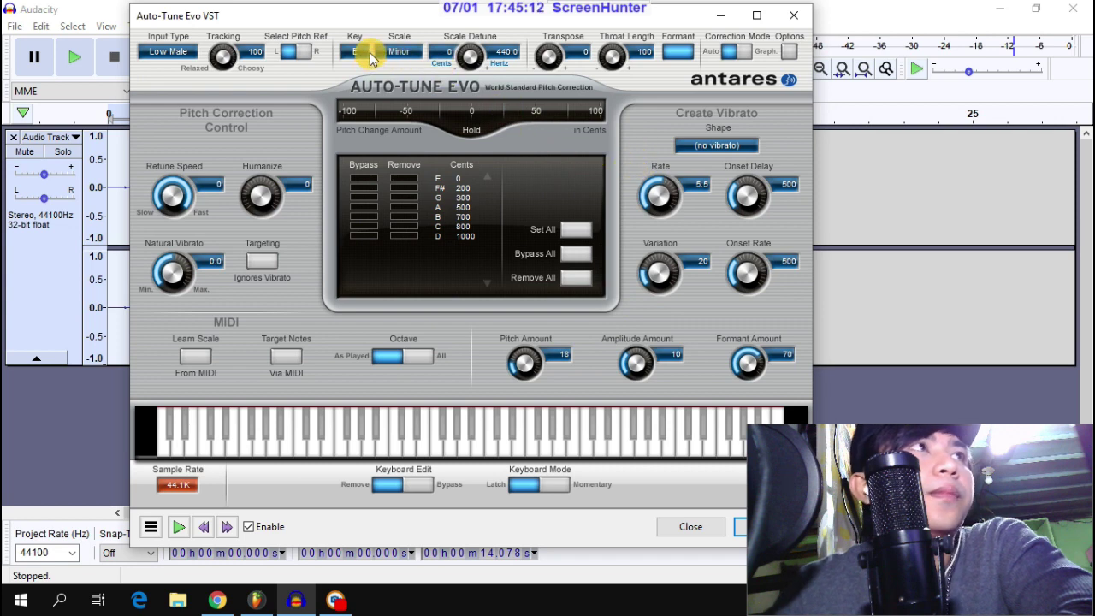
{"action": "left_click", "coordinate": [399, 51]}
{"action": "left_click", "coordinate": [392, 64]}
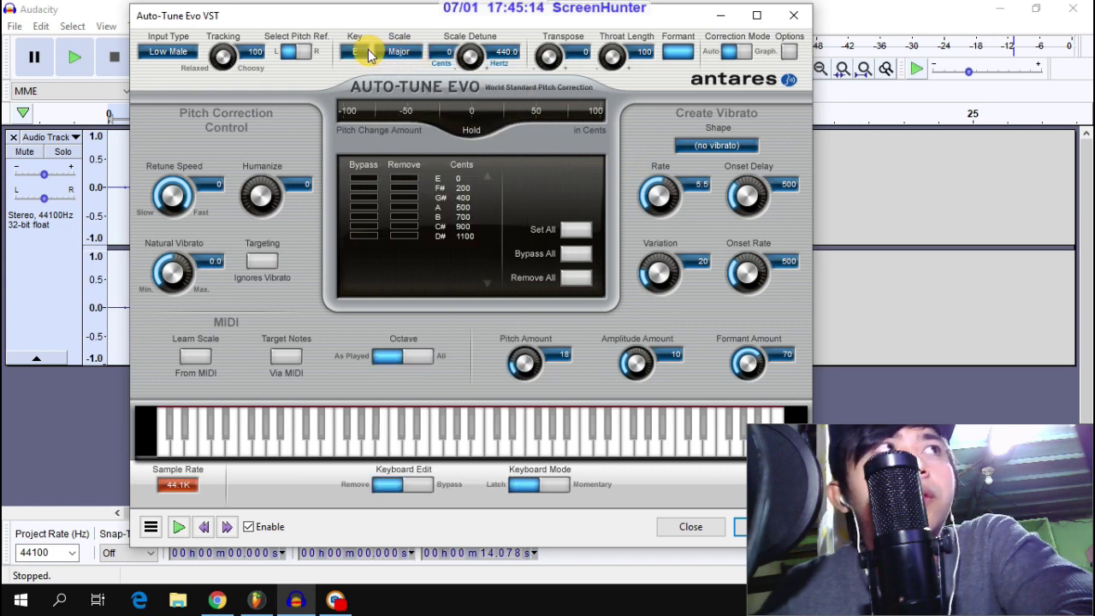
{"action": "left_click", "coordinate": [357, 54]}
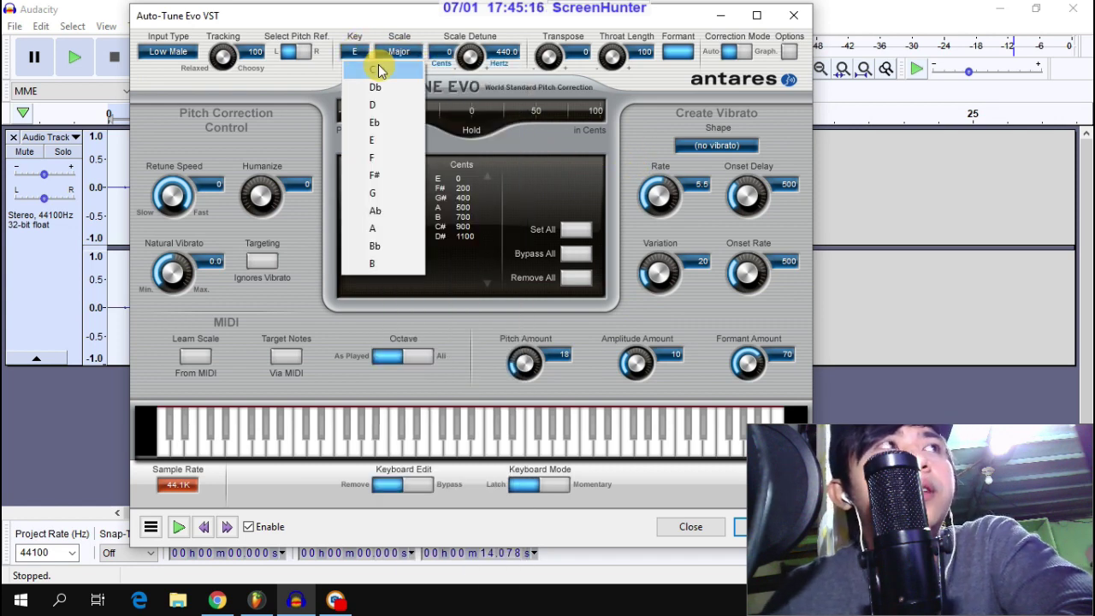
{"action": "left_click", "coordinate": [378, 68]}
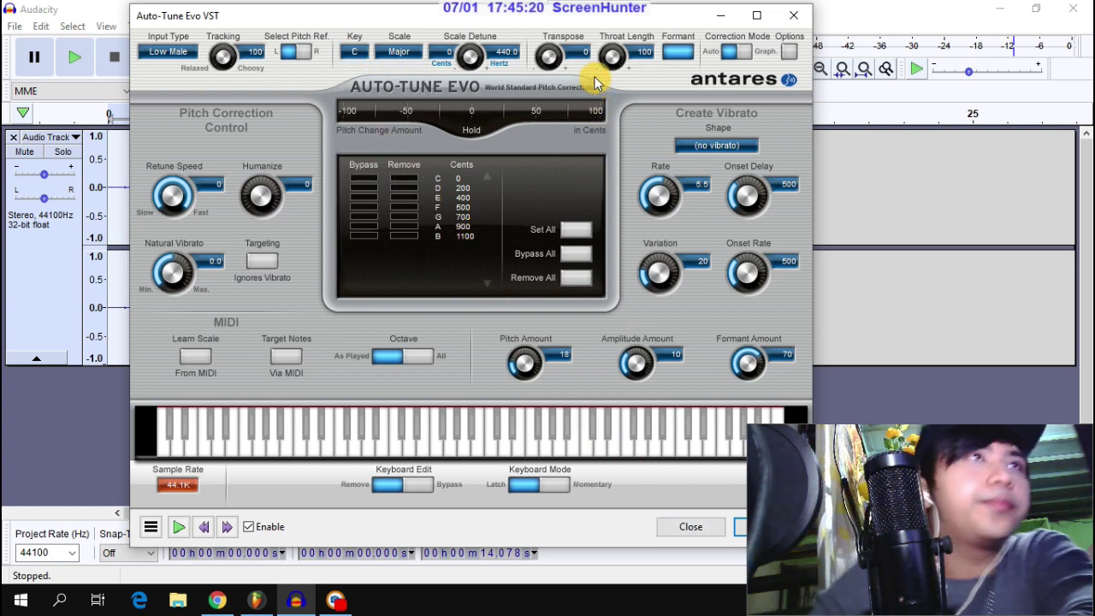
{"action": "left_click_drag", "start_coordinate": [627, 21], "coordinate": [599, 17]}
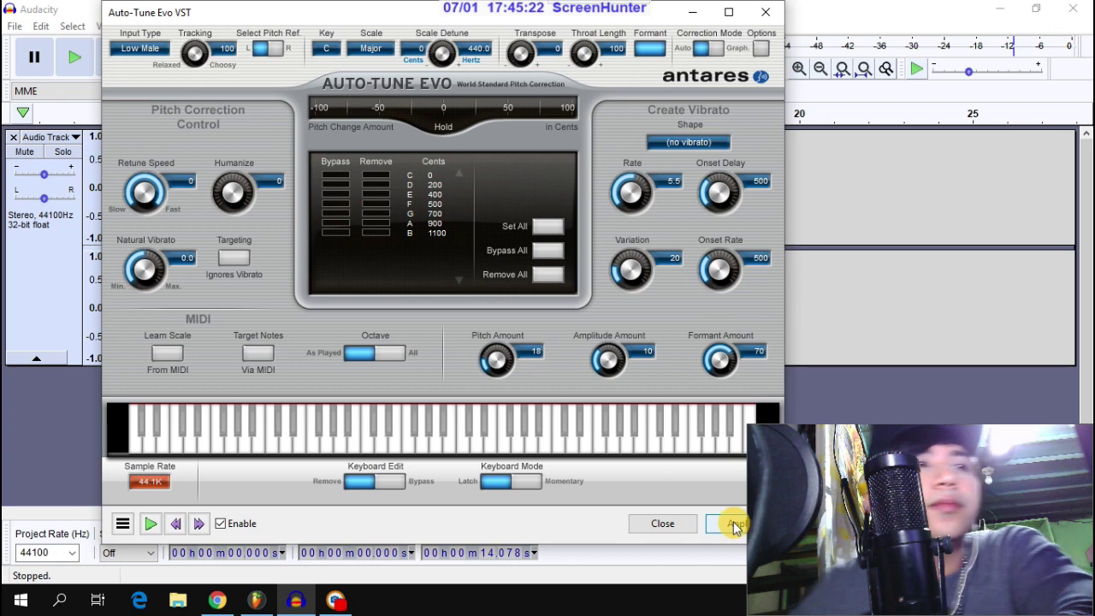
{"action": "left_click", "coordinate": [733, 524]}
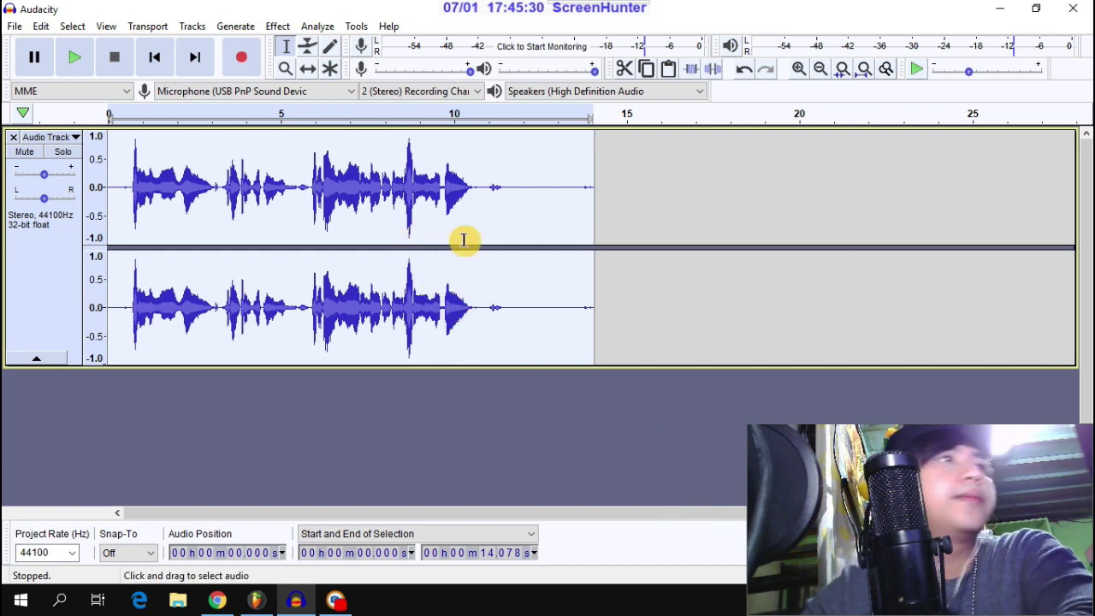
Step: Apply the FLOORFISH expander / noise gate to the whole recording with its current settings and close the plug-in
{"action": "left_click", "coordinate": [279, 26]}
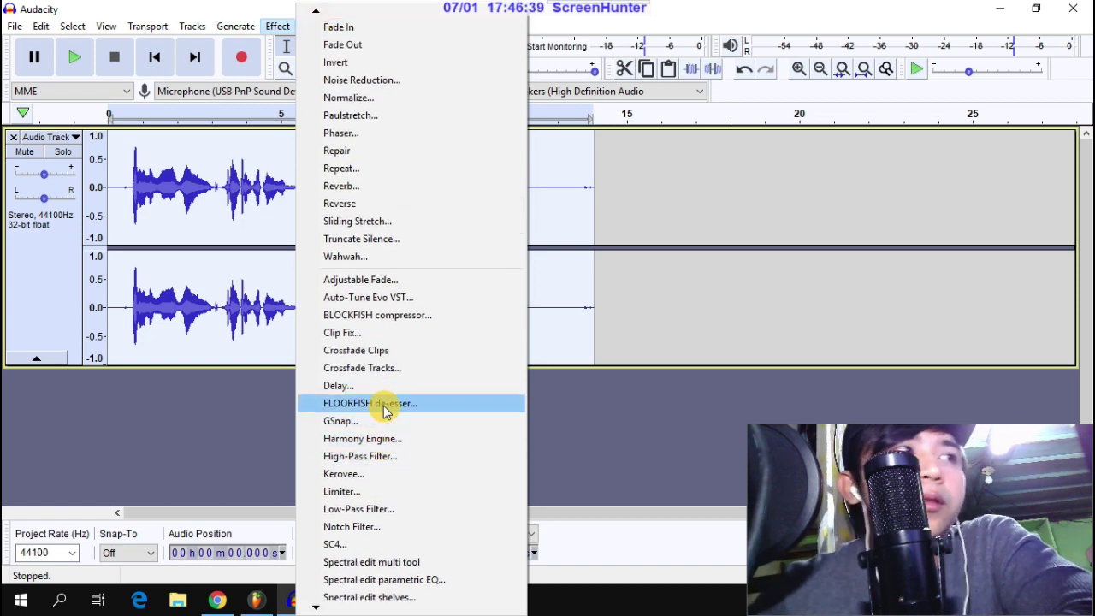
{"action": "left_click", "coordinate": [384, 411]}
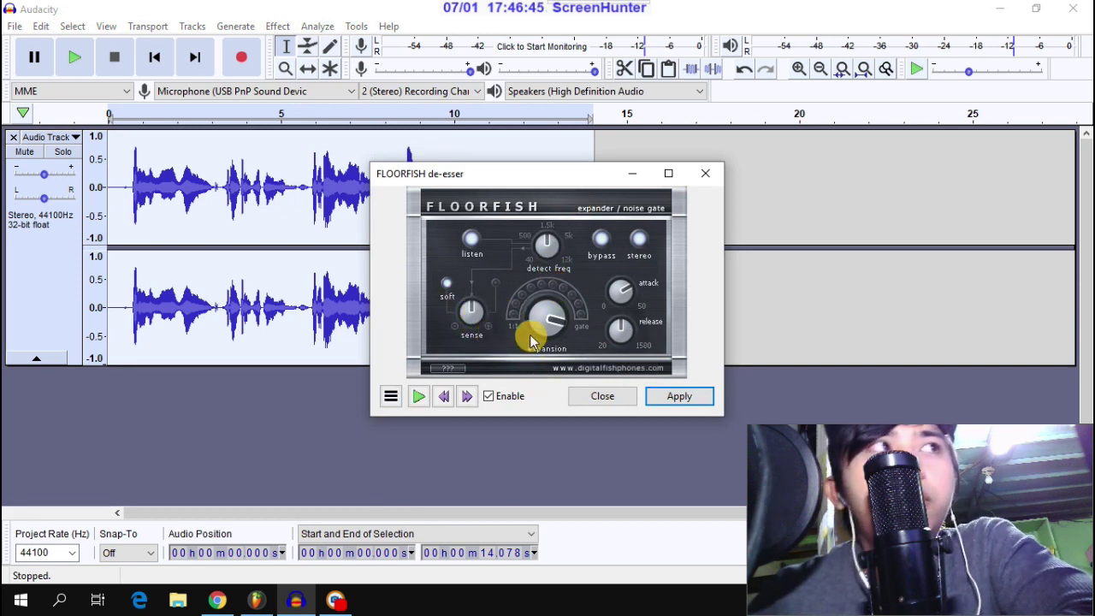
{"action": "left_click", "coordinate": [677, 399]}
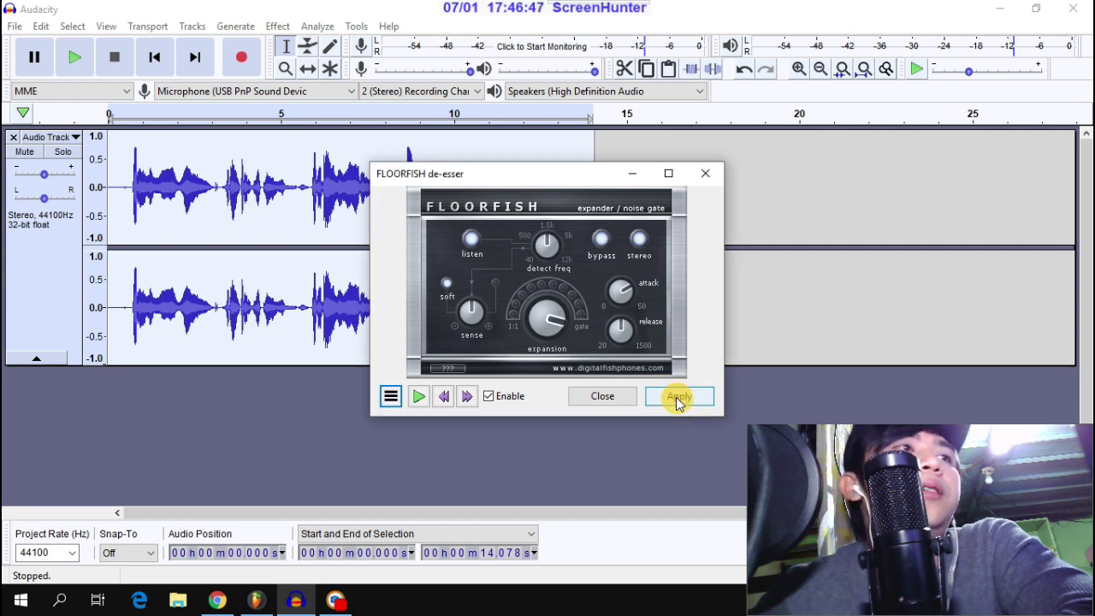
{"action": "left_click", "coordinate": [603, 396]}
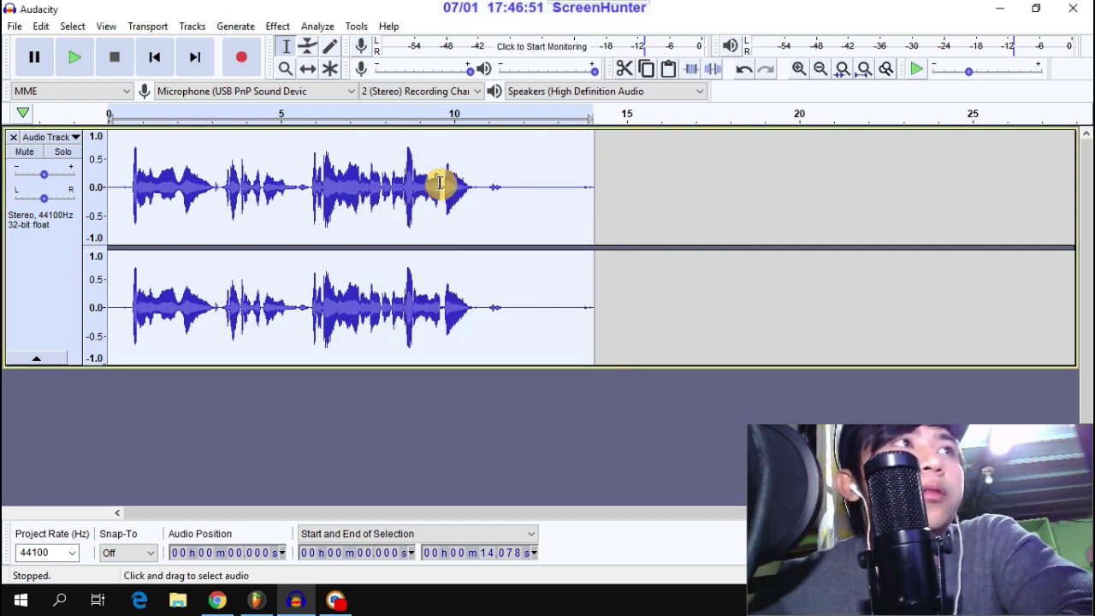
Step: Apply the BLOCKFISH compressor to the whole recording with its current settings
{"action": "left_click", "coordinate": [278, 25]}
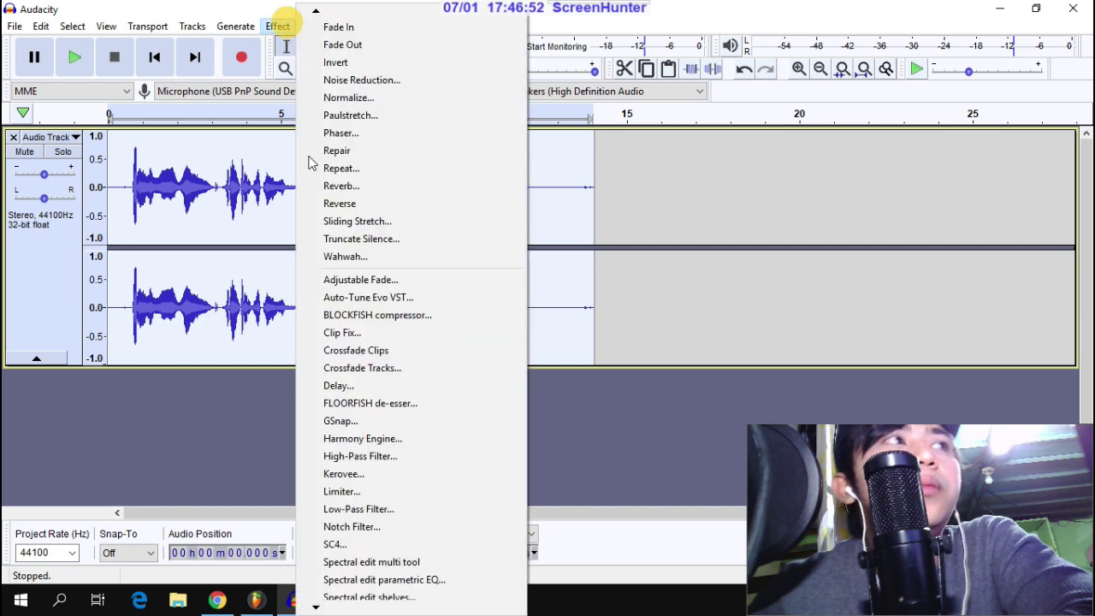
{"action": "left_click", "coordinate": [374, 317]}
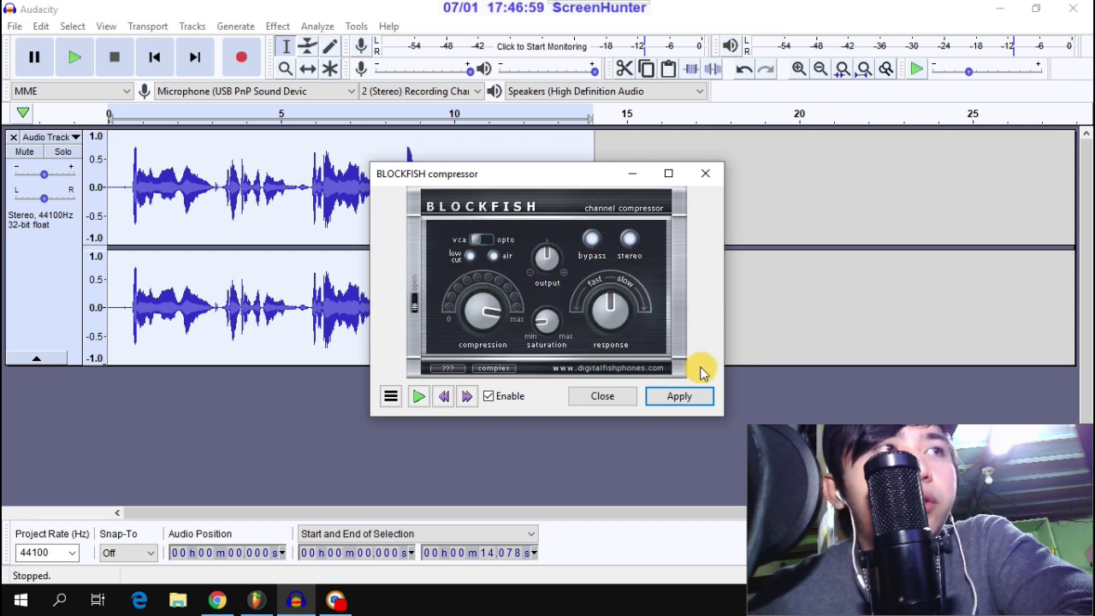
{"action": "left_click", "coordinate": [693, 402]}
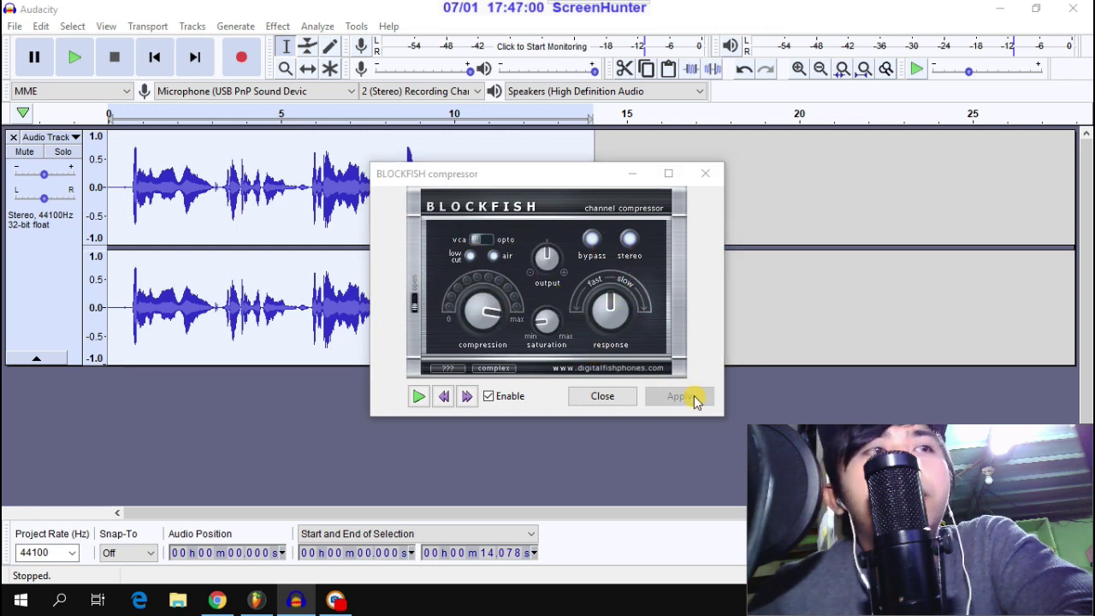
Step: Close the compressor and apply the Echo effect to the whole recording with an adjusted delay time and a decay factor of 0.1
{"action": "left_click", "coordinate": [628, 396]}
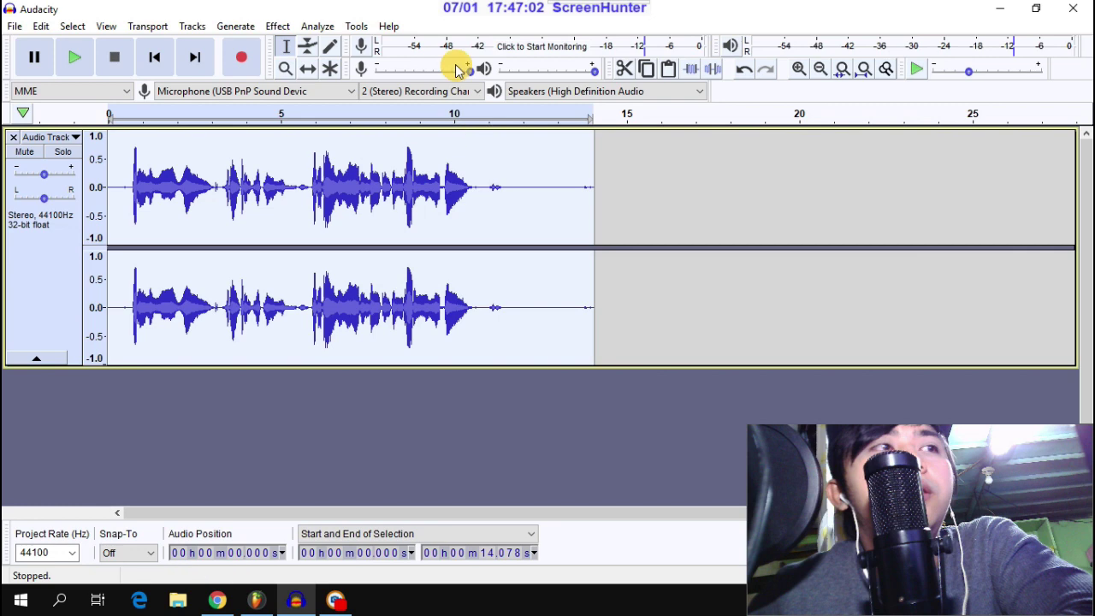
{"action": "left_click", "coordinate": [278, 26]}
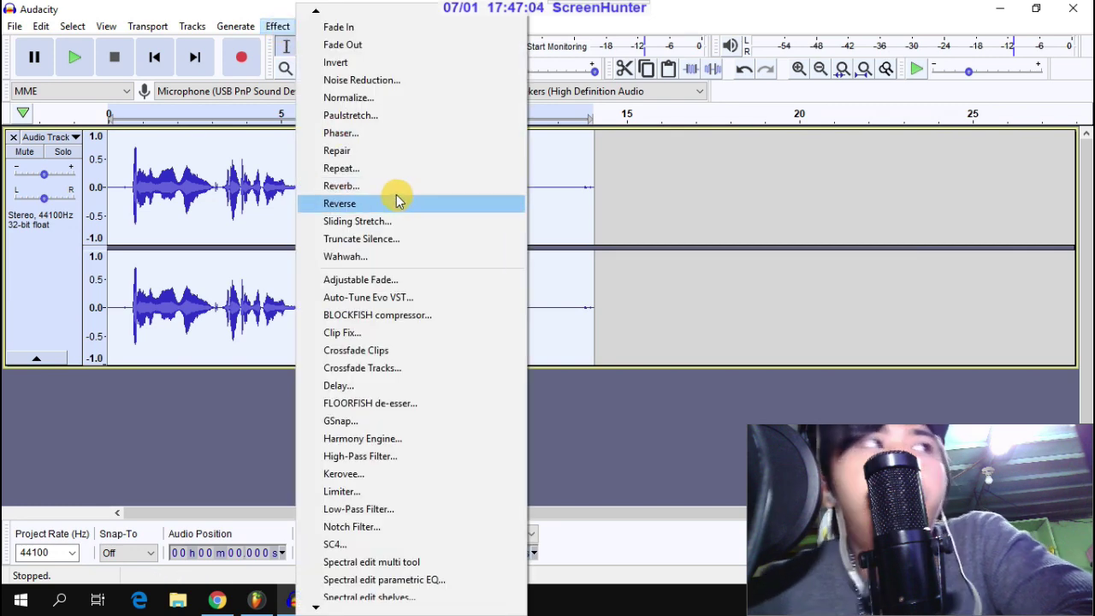
{"action": "mouse_move", "coordinate": [316, 15]}
{"action": "left_click", "coordinate": [316, 15]}
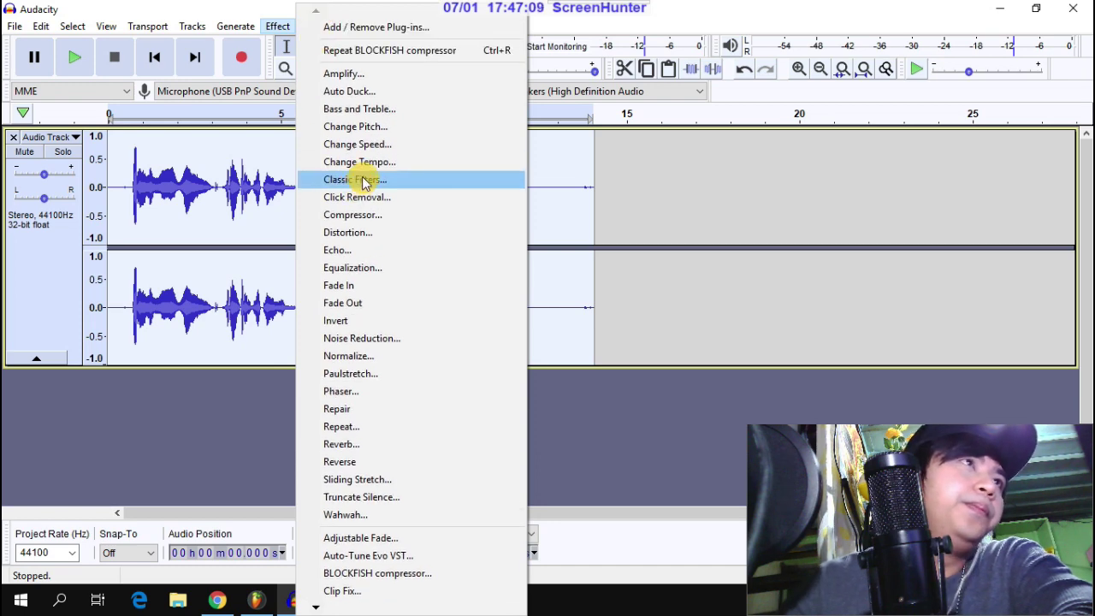
{"action": "left_click", "coordinate": [341, 249]}
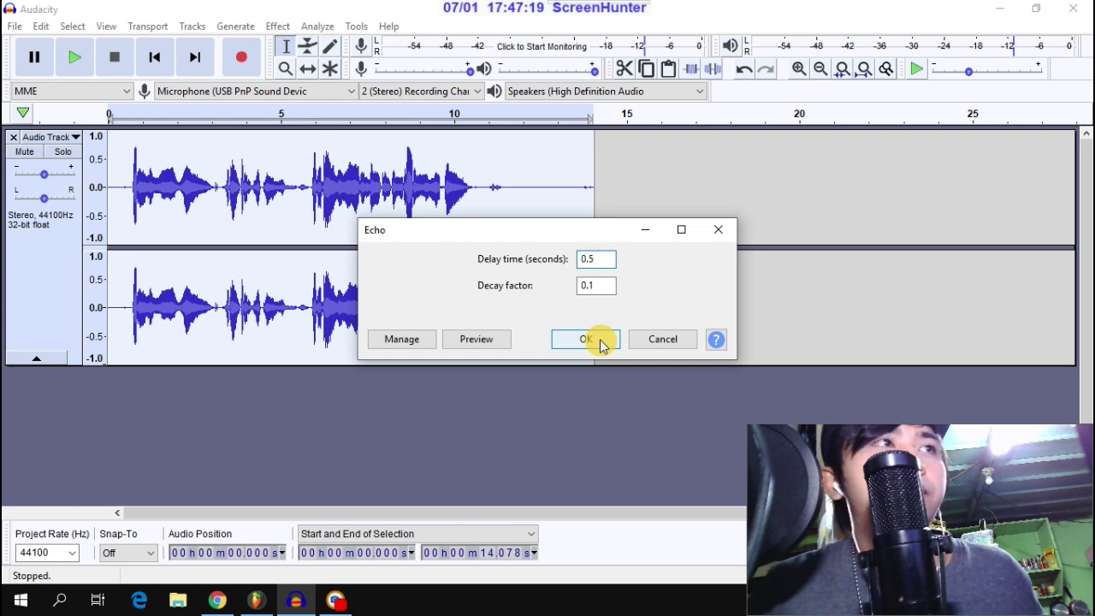
{"action": "left_click", "coordinate": [594, 283]}
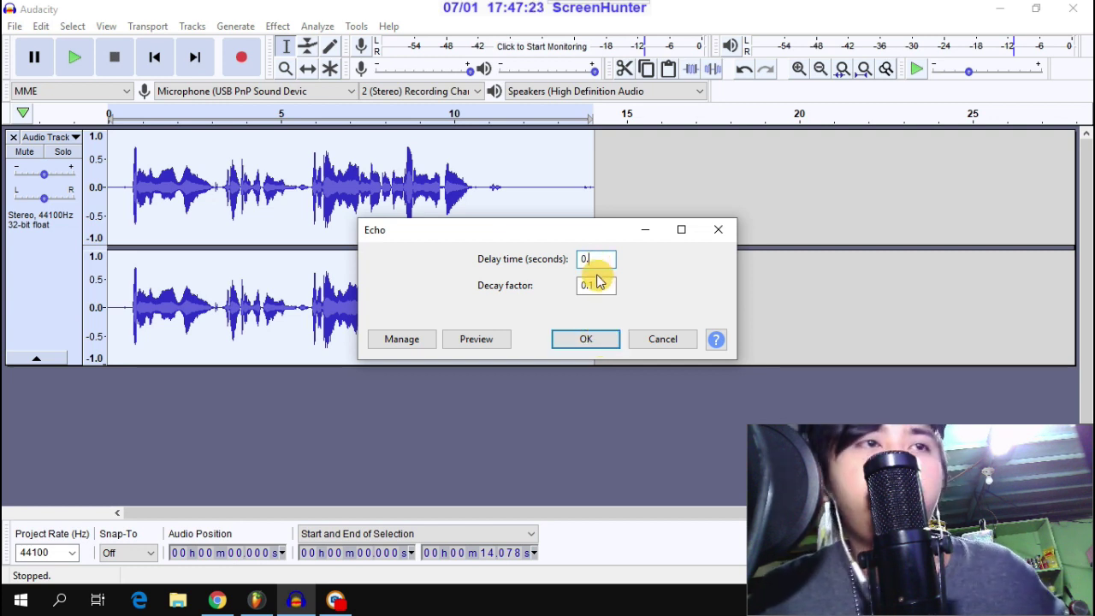
{"action": "left_click", "coordinate": [586, 339]}
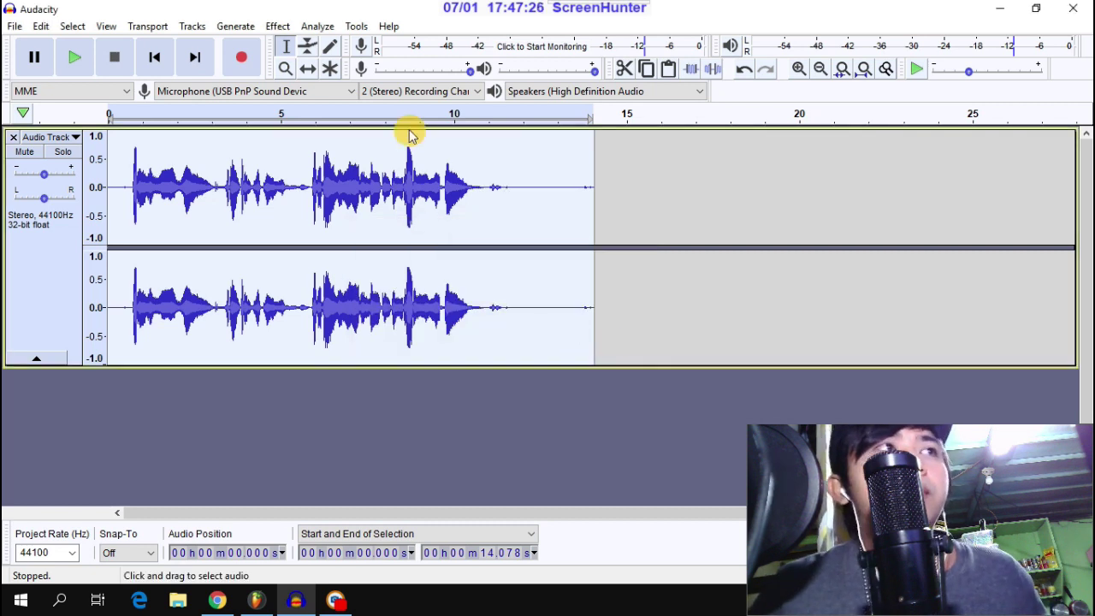
Step: Apply the Reverb effect to the whole recording using the Vocal II factory preset
{"action": "left_click", "coordinate": [282, 26]}
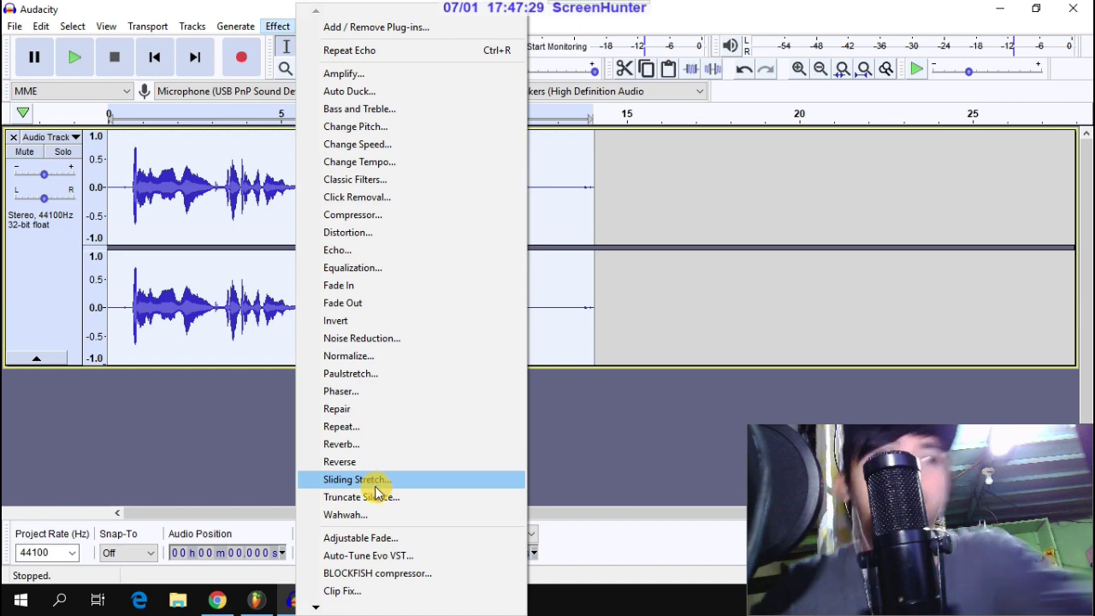
{"action": "mouse_move", "coordinate": [316, 607]}
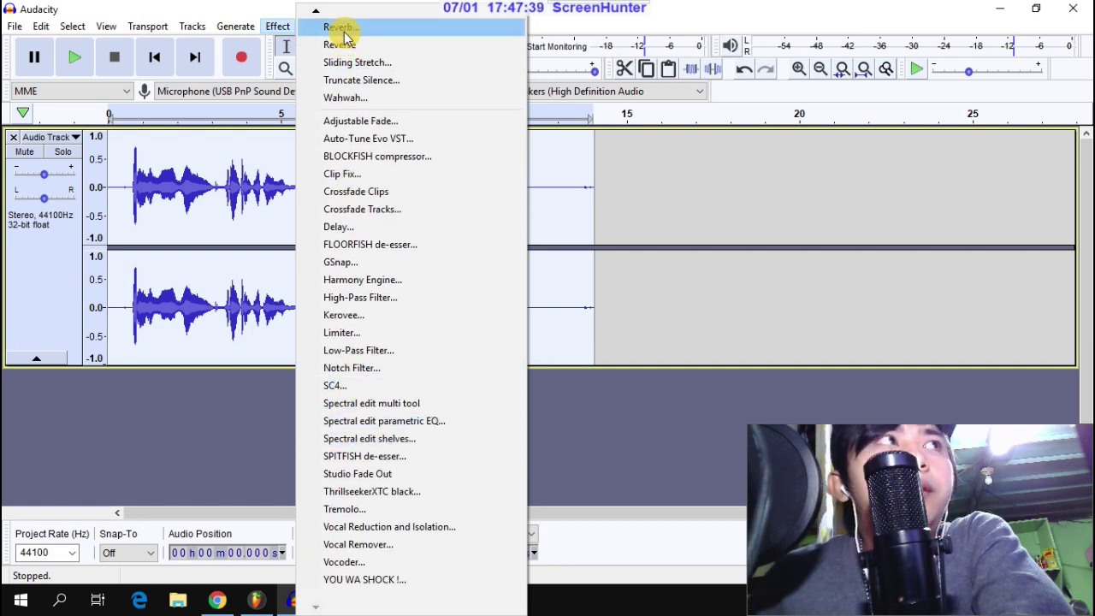
{"action": "left_click", "coordinate": [344, 30]}
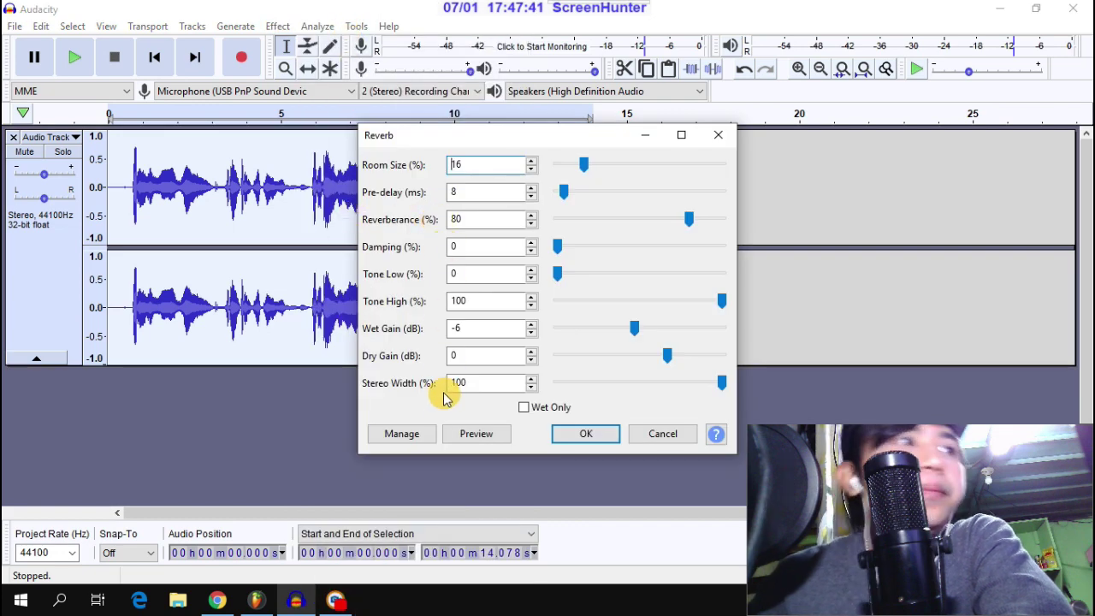
{"action": "left_click", "coordinate": [409, 435]}
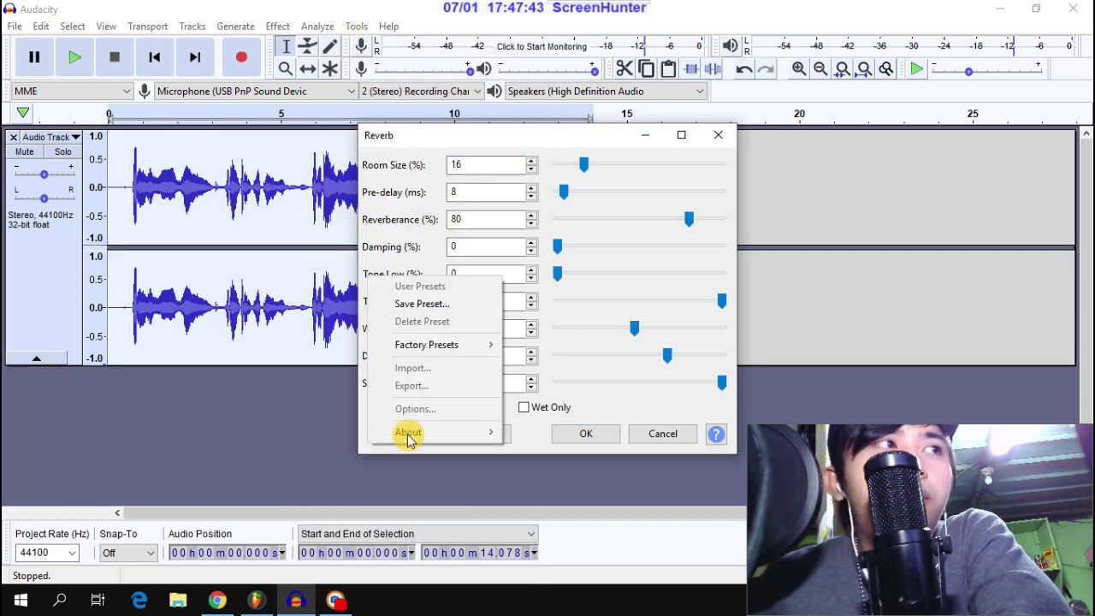
{"action": "left_click", "coordinate": [531, 437]}
{"action": "left_click", "coordinate": [402, 434]}
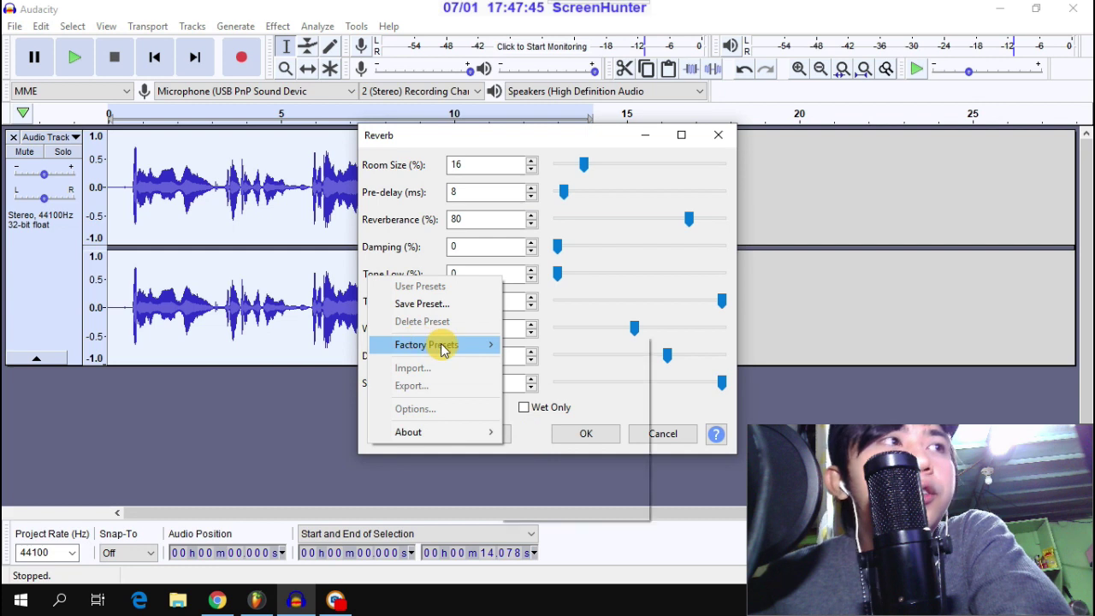
{"action": "mouse_move", "coordinate": [512, 355]}
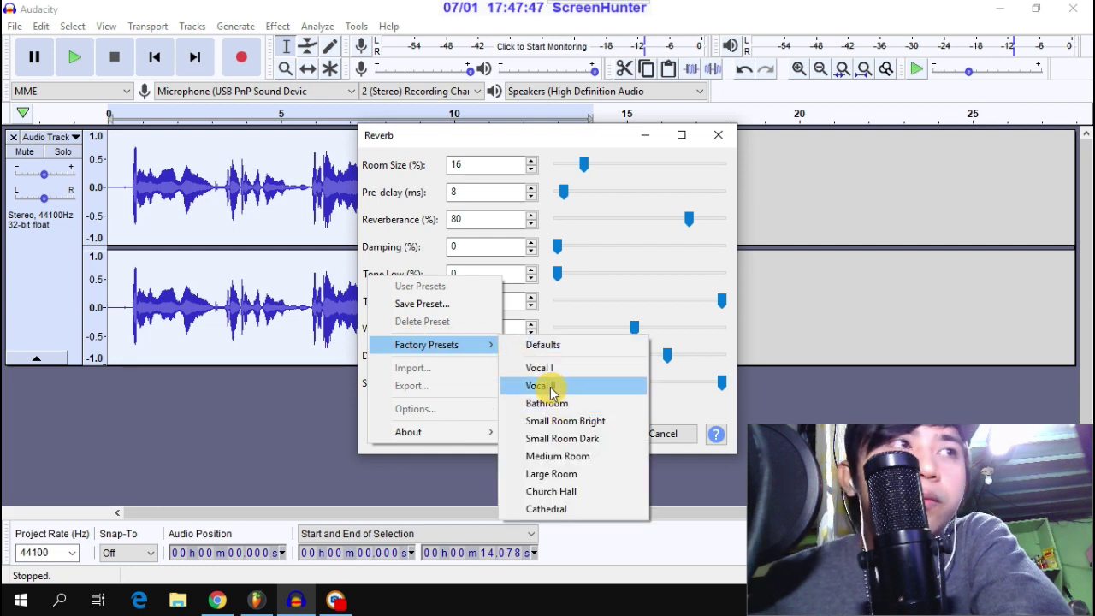
{"action": "left_click", "coordinate": [552, 387]}
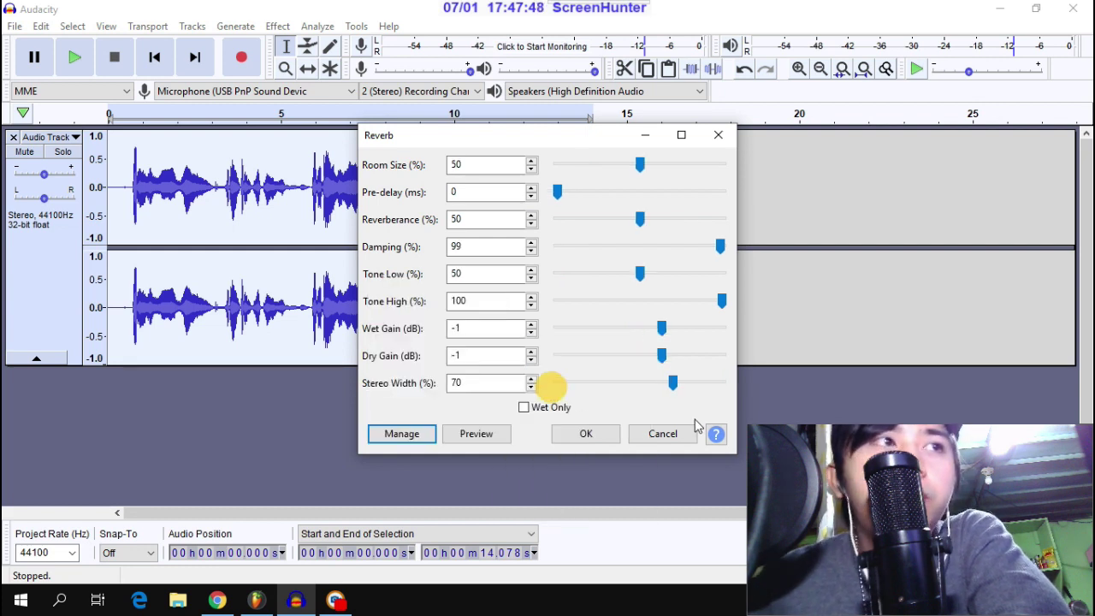
{"action": "left_click", "coordinate": [587, 434]}
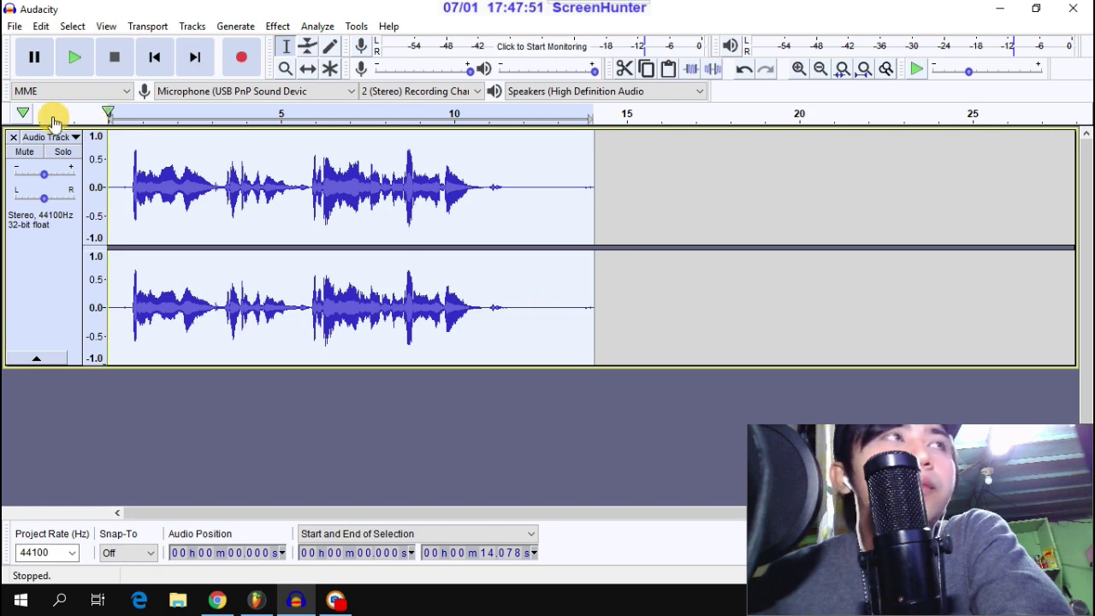
{"action": "left_click", "coordinate": [817, 70]}
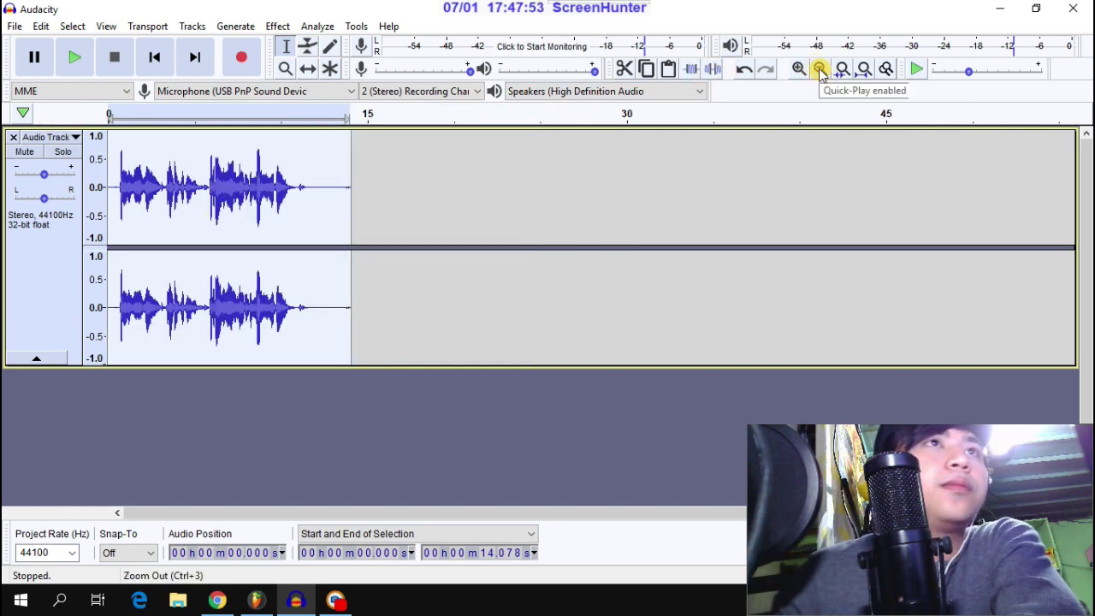
{"action": "left_click", "coordinate": [804, 71]}
{"action": "left_click", "coordinate": [804, 70]}
{"action": "left_click", "coordinate": [820, 70]}
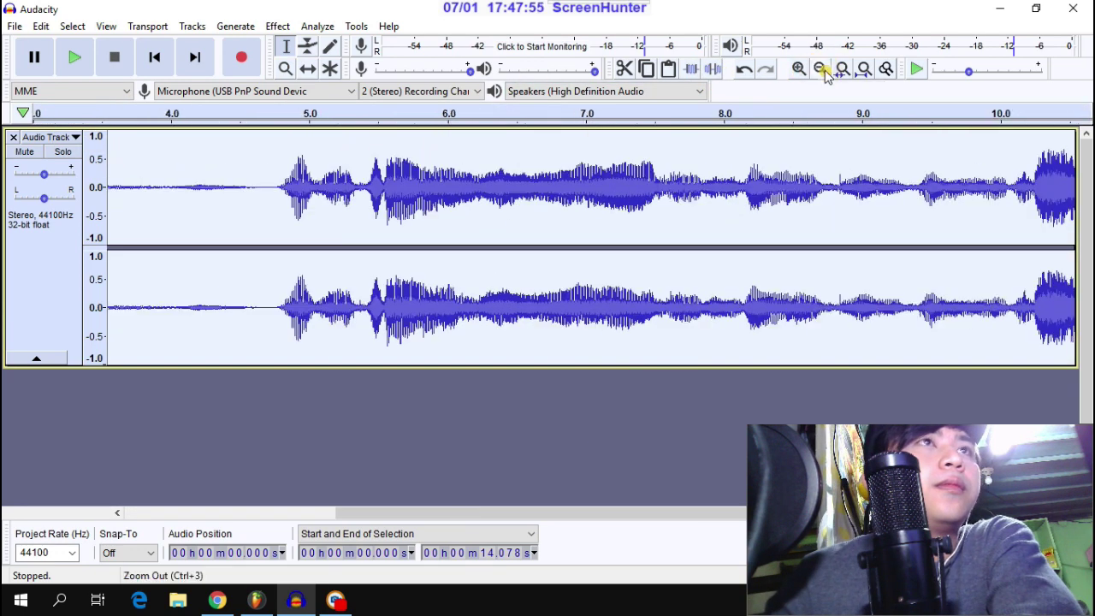
{"action": "left_click", "coordinate": [820, 69]}
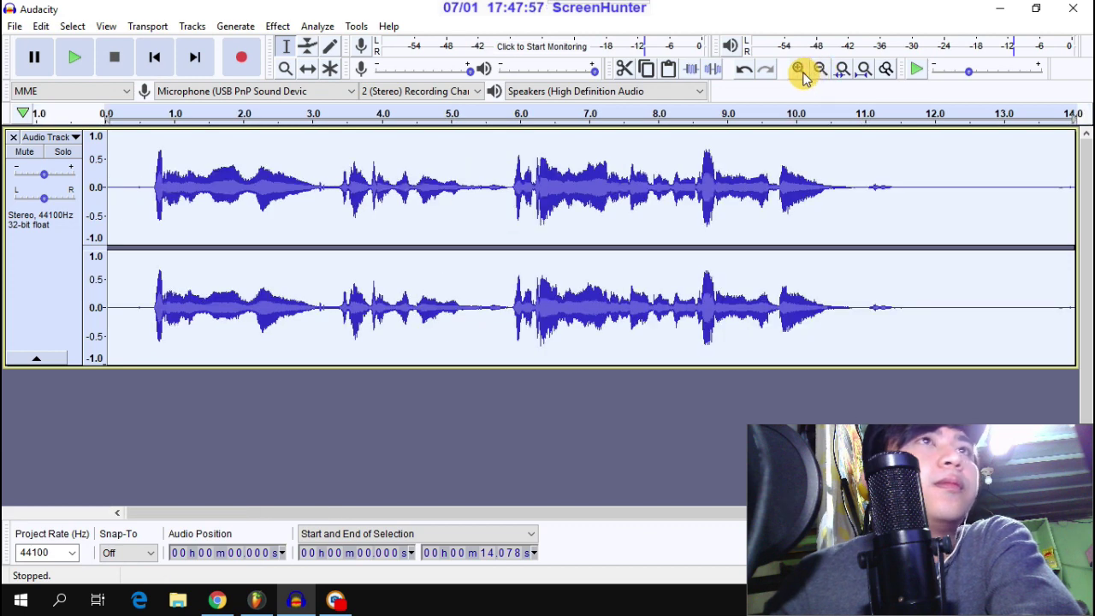
{"action": "left_click", "coordinate": [799, 69]}
{"action": "left_click", "coordinate": [820, 70]}
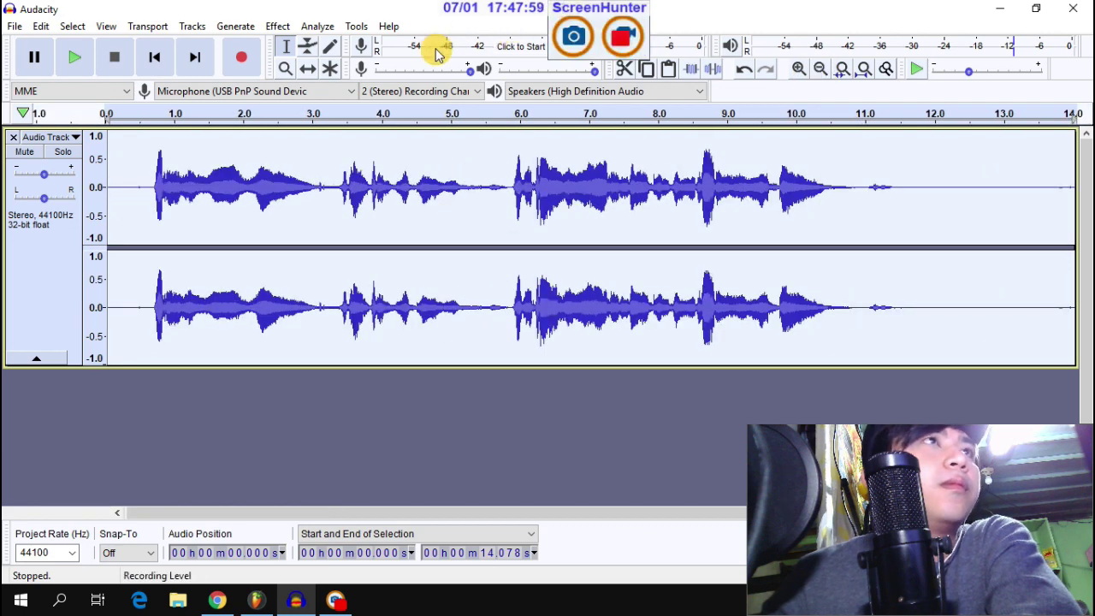
{"action": "left_click", "coordinate": [819, 70]}
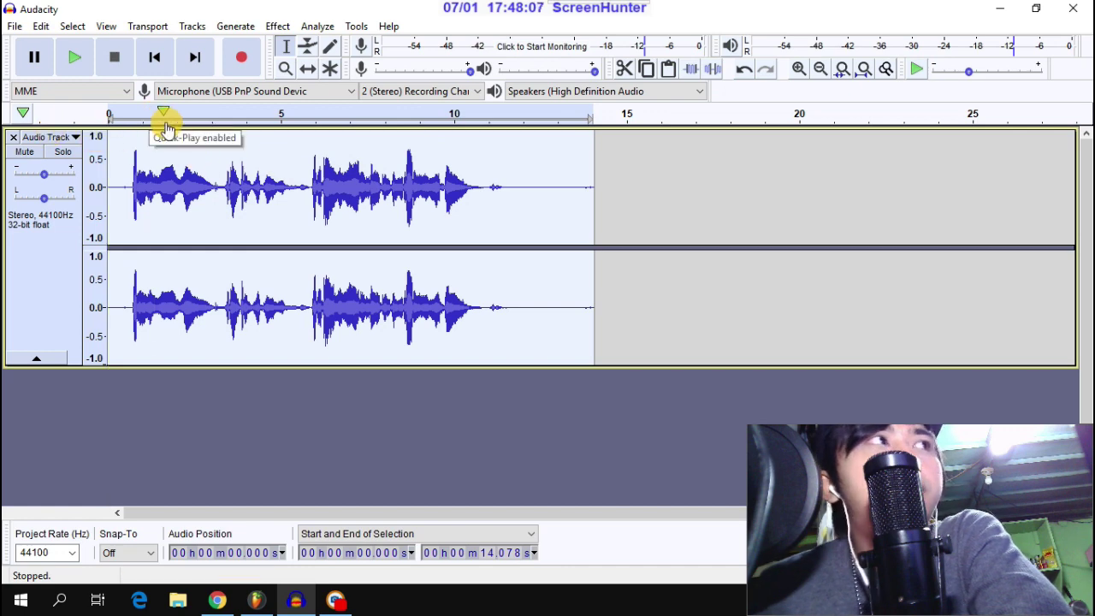
{"action": "left_click", "coordinate": [281, 181]}
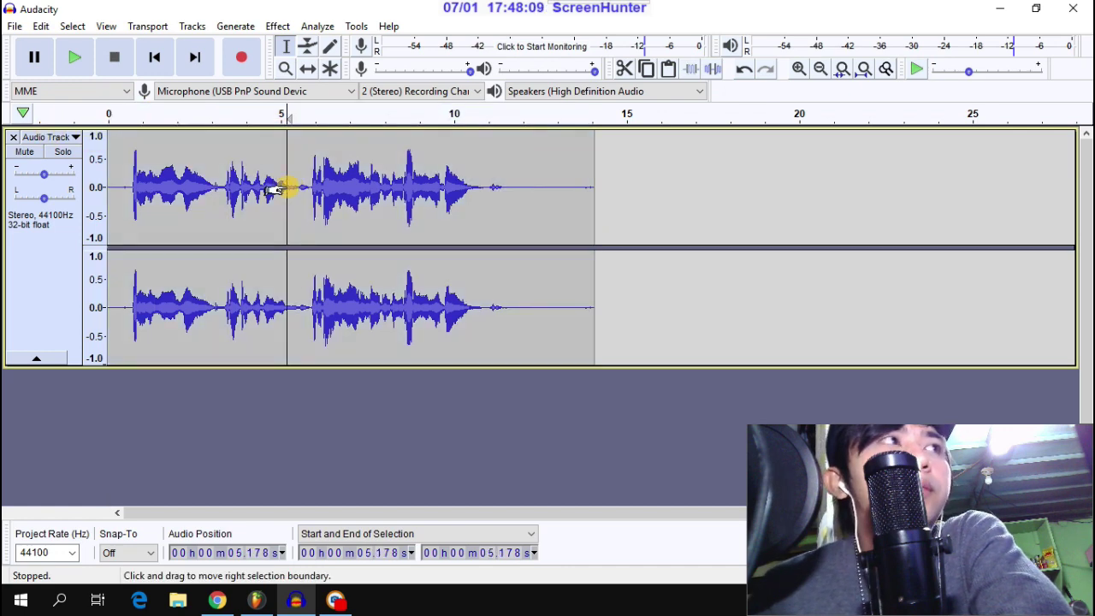
{"action": "key", "text": "ctrl+a"}
{"action": "left_click", "coordinate": [286, 27]}
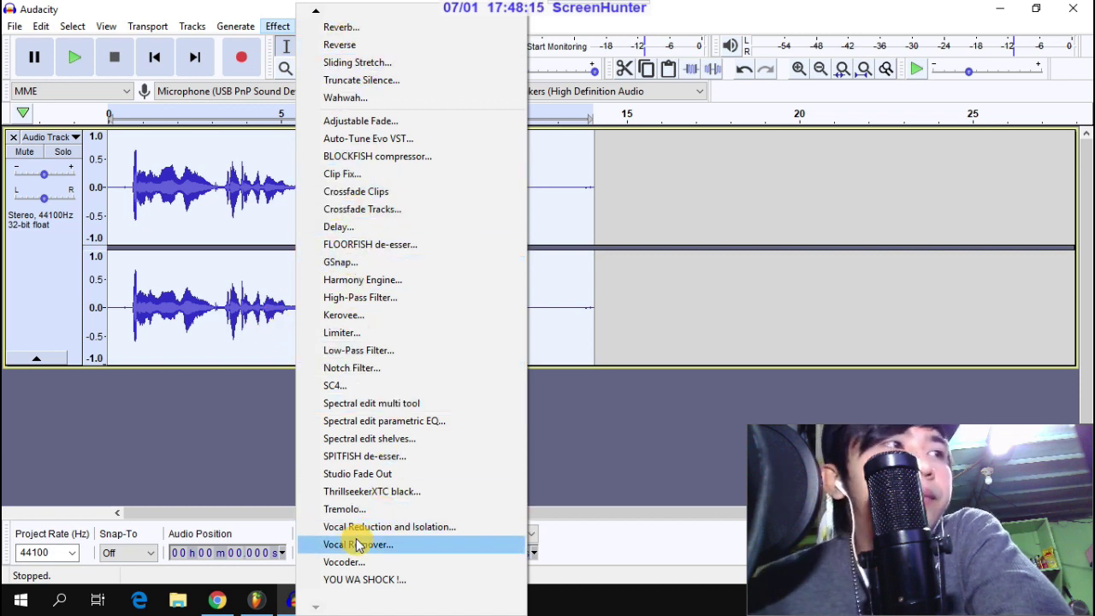
{"action": "left_click", "coordinate": [504, 185]}
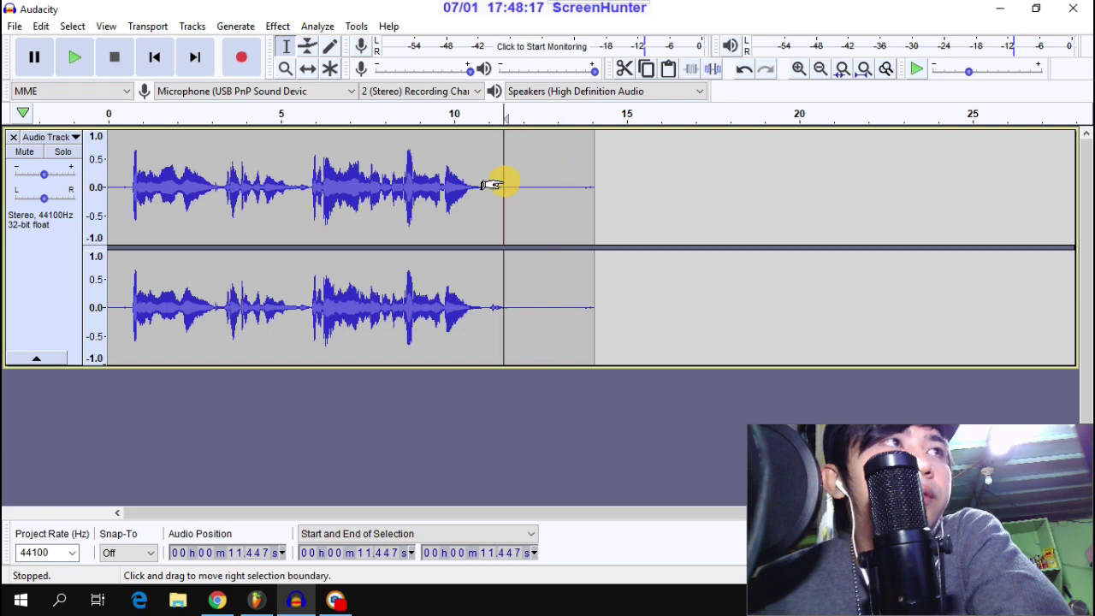
Step: Select the entire vocal clip and duplicate it onto a second stereo track
{"action": "double_click", "coordinate": [502, 180]}
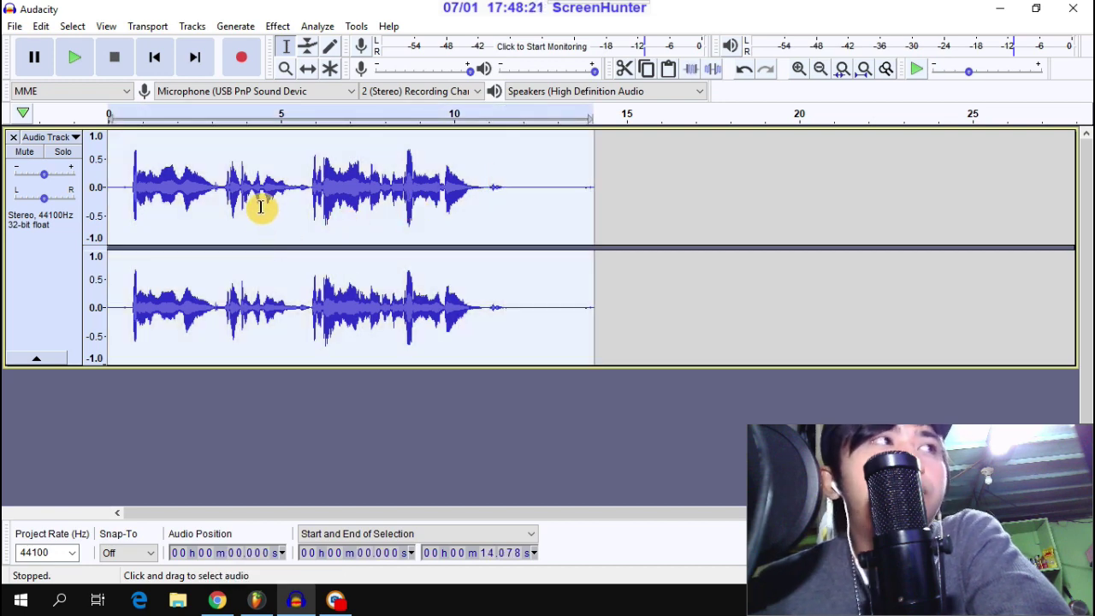
{"action": "key", "text": "ctrl+d"}
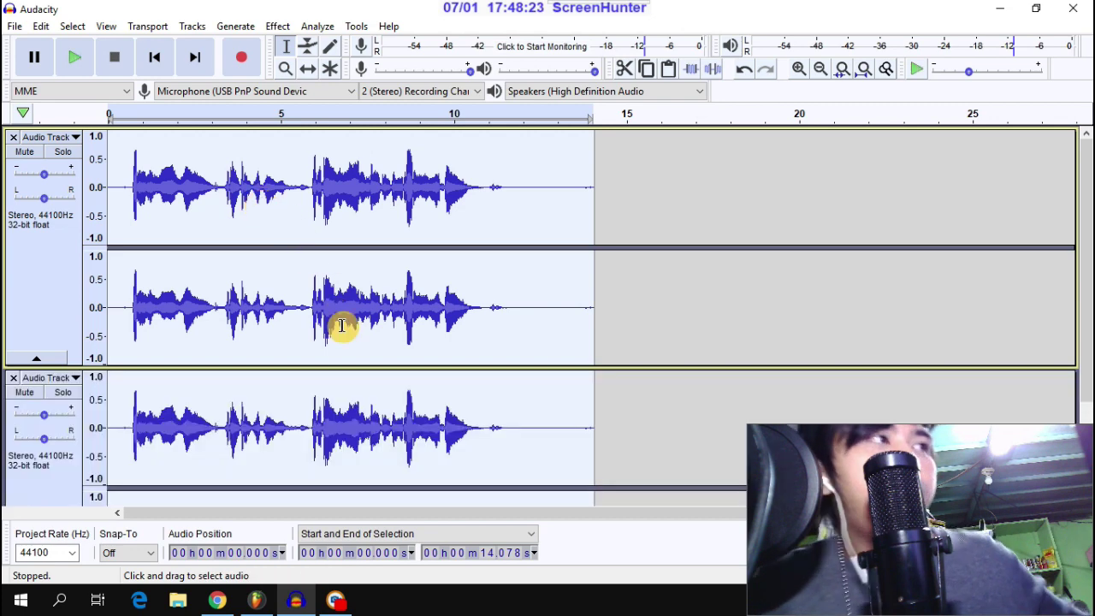
{"action": "left_click_drag", "start_coordinate": [1087, 238], "coordinate": [1083, 313]}
Step: Split the duplicated stereo track into separate left and right channel tracks
{"action": "left_click", "coordinate": [209, 340]}
{"action": "left_click", "coordinate": [129, 339]}
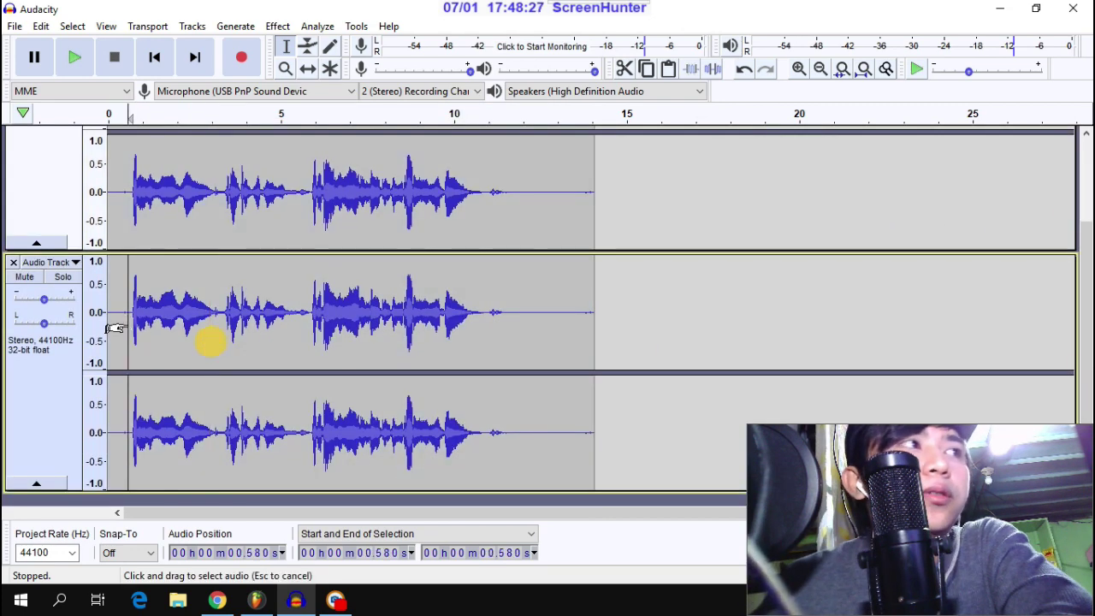
{"action": "left_click", "coordinate": [799, 68]}
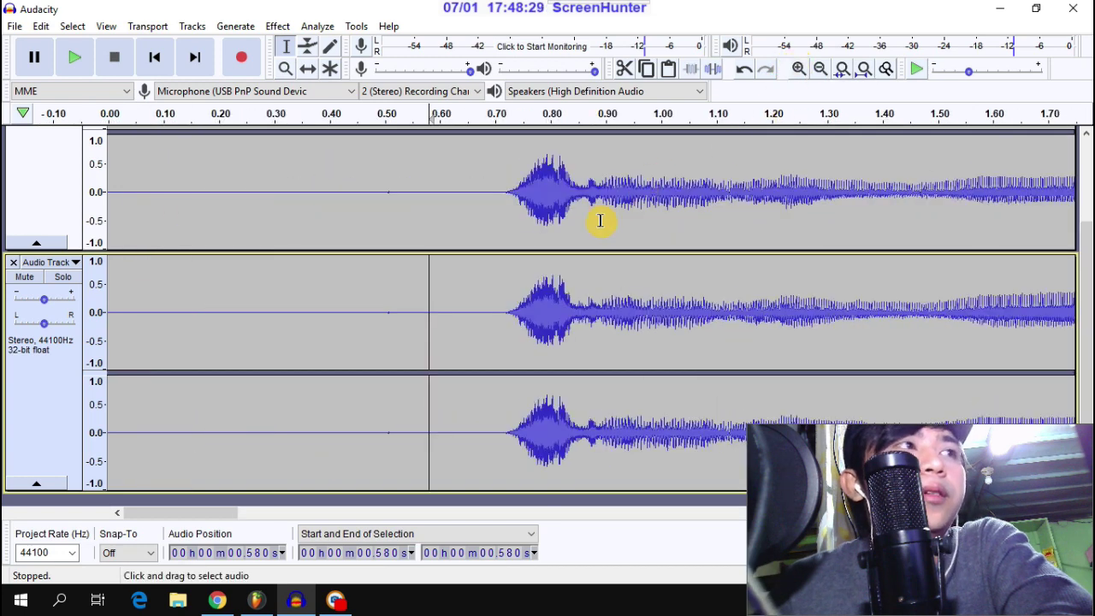
{"action": "left_click", "coordinate": [543, 291]}
{"action": "left_click", "coordinate": [492, 315]}
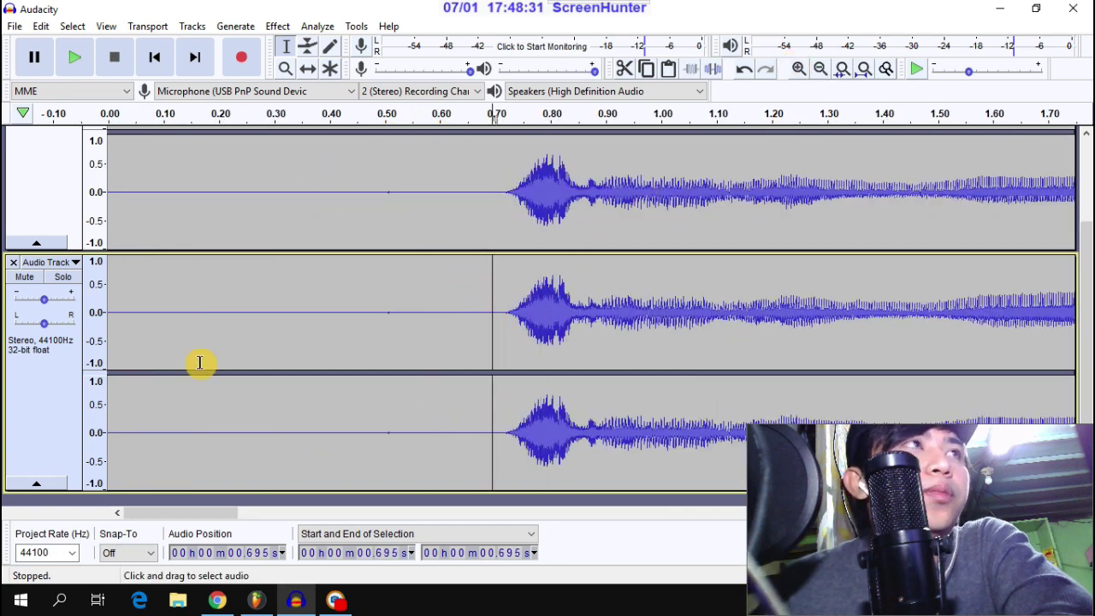
{"action": "left_click", "coordinate": [45, 262]}
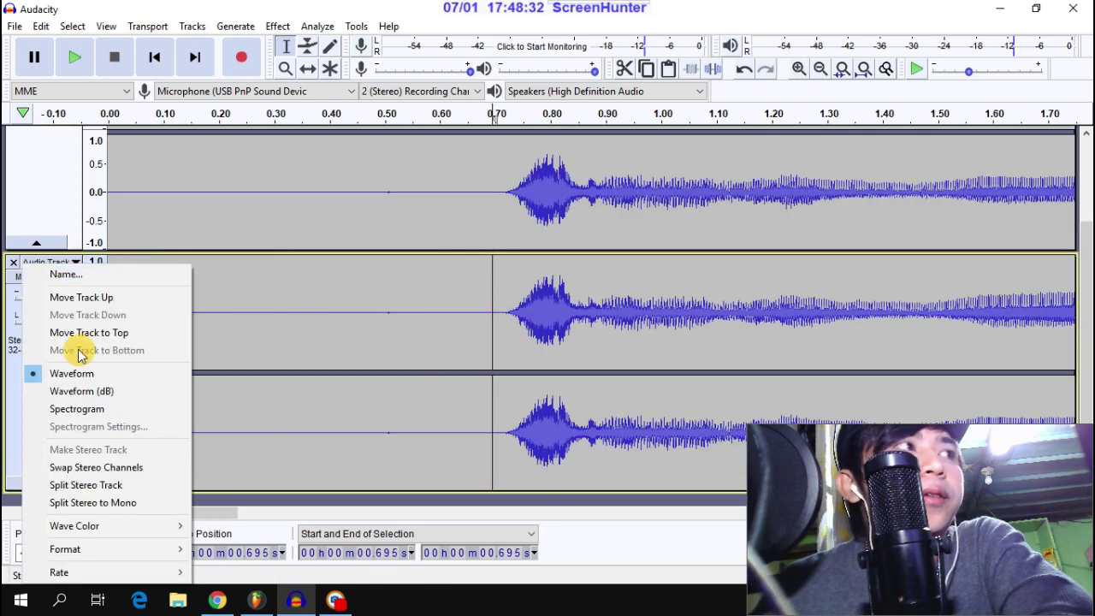
{"action": "left_click", "coordinate": [100, 486]}
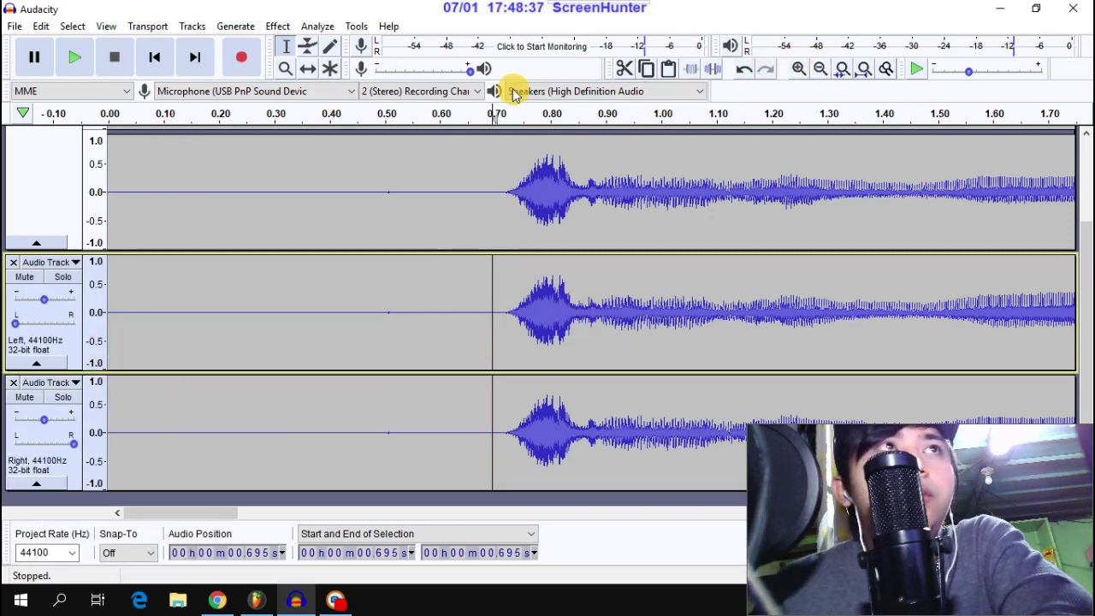
Step: Time-shift the left-channel copy about 0.04 s later and the right-channel copy about 0.09 s earlier than the original vocal
{"action": "left_click", "coordinate": [308, 68]}
{"action": "left_click_drag", "start_coordinate": [557, 312], "coordinate": [576, 310]}
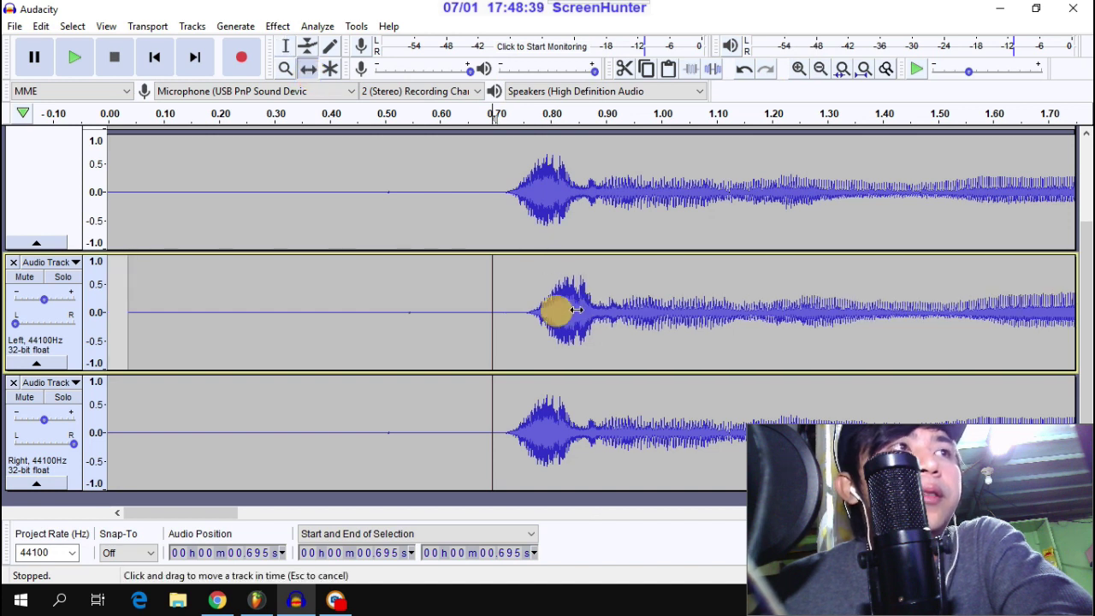
{"action": "left_click_drag", "start_coordinate": [576, 309], "coordinate": [584, 309]}
{"action": "left_click_drag", "start_coordinate": [543, 445], "coordinate": [501, 445]}
{"action": "mouse_move", "coordinate": [555, 337]}
{"action": "left_mouse_down"}
{"action": "mouse_move", "coordinate": [570, 317]}
{"action": "mouse_move", "coordinate": [557, 317]}
{"action": "left_mouse_up"}
{"action": "left_click_drag", "start_coordinate": [511, 420], "coordinate": [519, 423]}
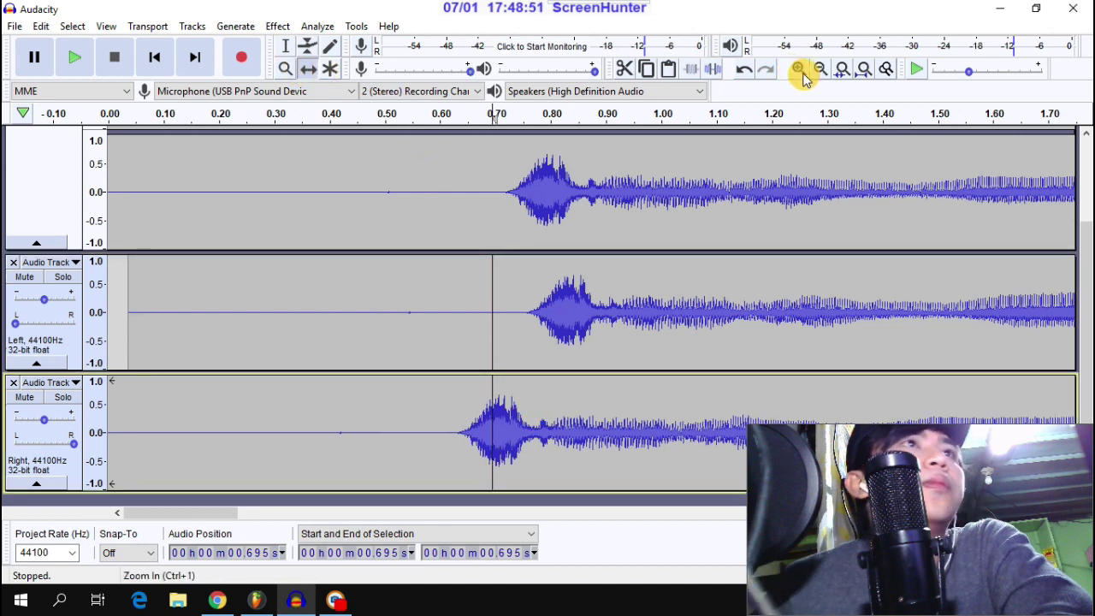
Step: Lower the left-channel copy's gain to -18 dB and reduce the right-channel copy's gain to a similar level
{"action": "left_click", "coordinate": [283, 48]}
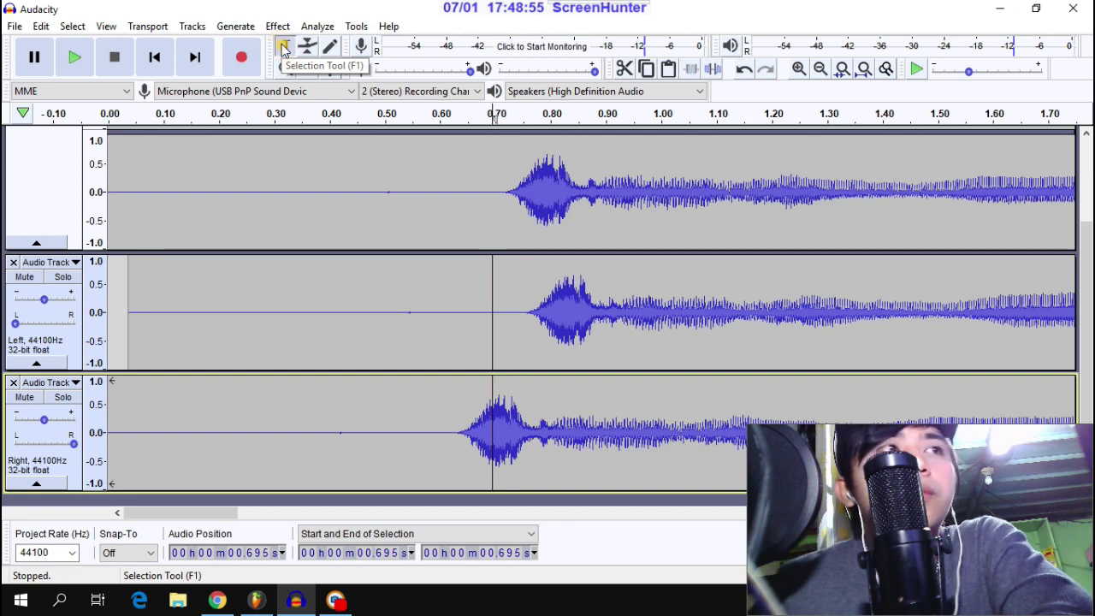
{"action": "left_click_drag", "start_coordinate": [46, 308], "coordinate": [34, 310]}
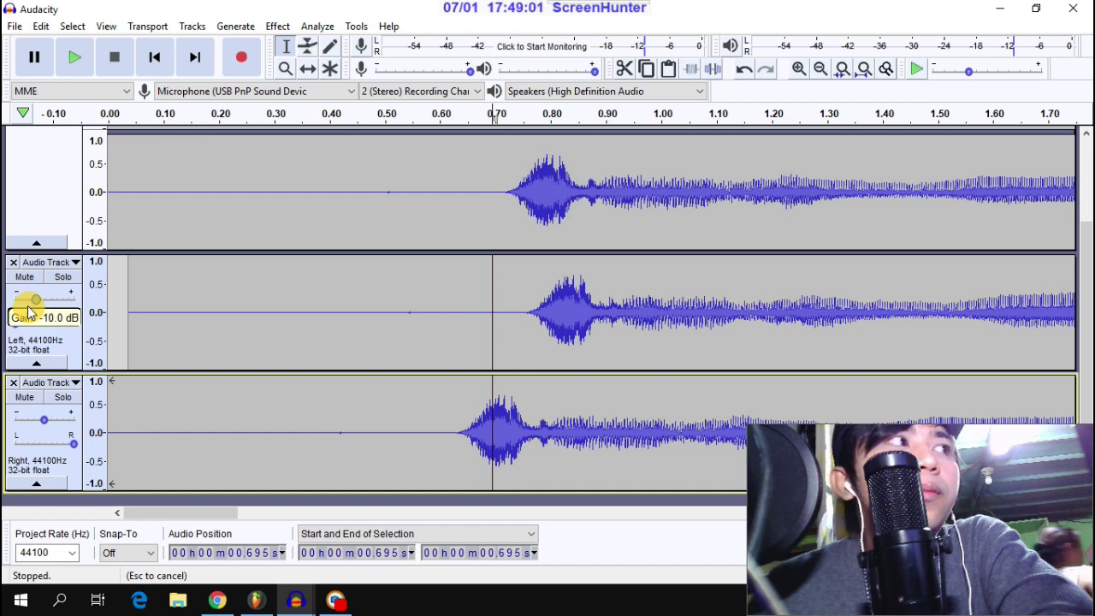
{"action": "left_click_drag", "start_coordinate": [29, 314], "coordinate": [35, 304]}
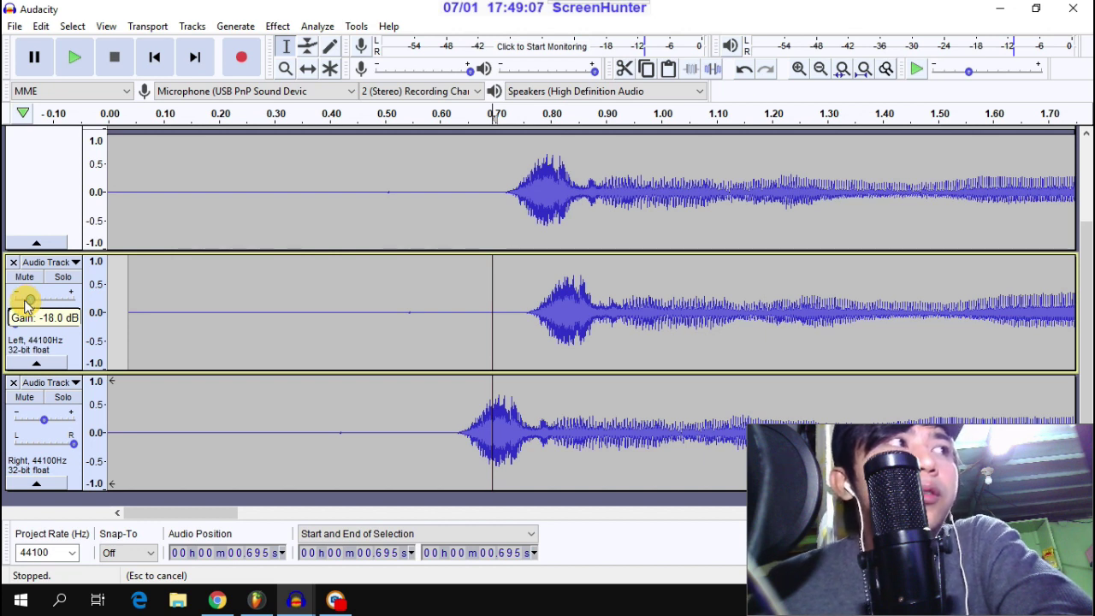
{"action": "left_click_drag", "start_coordinate": [44, 420], "coordinate": [29, 423]}
{"action": "left_click_drag", "start_coordinate": [30, 299], "coordinate": [31, 301]}
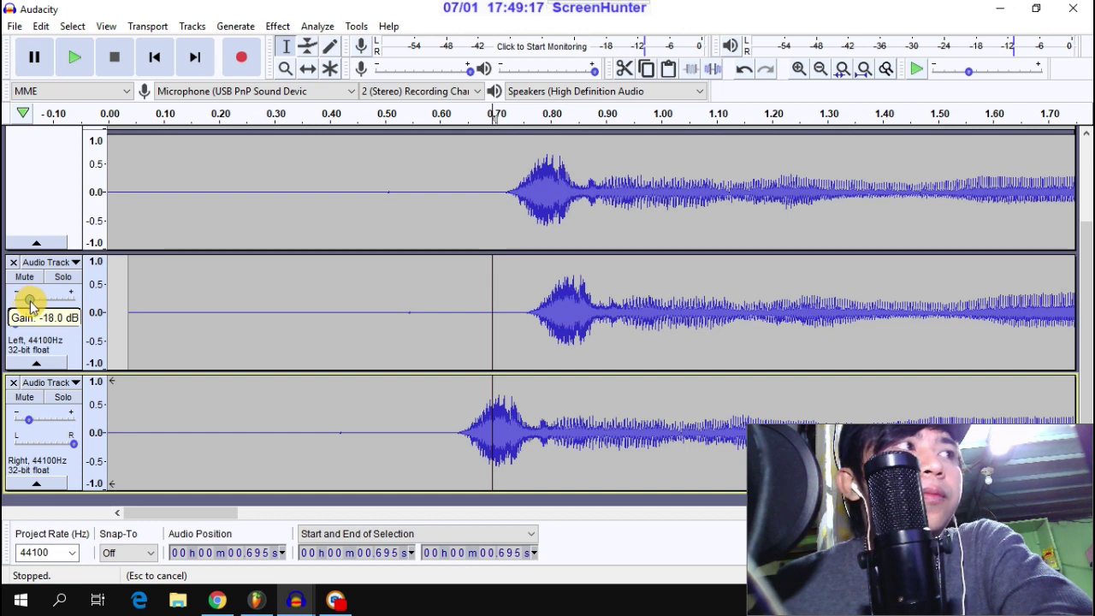
Step: Fine-tune the left-channel copy's gain, and mix and render all three vocal tracks into a single stereo track
{"action": "left_click_drag", "start_coordinate": [29, 303], "coordinate": [30, 303]}
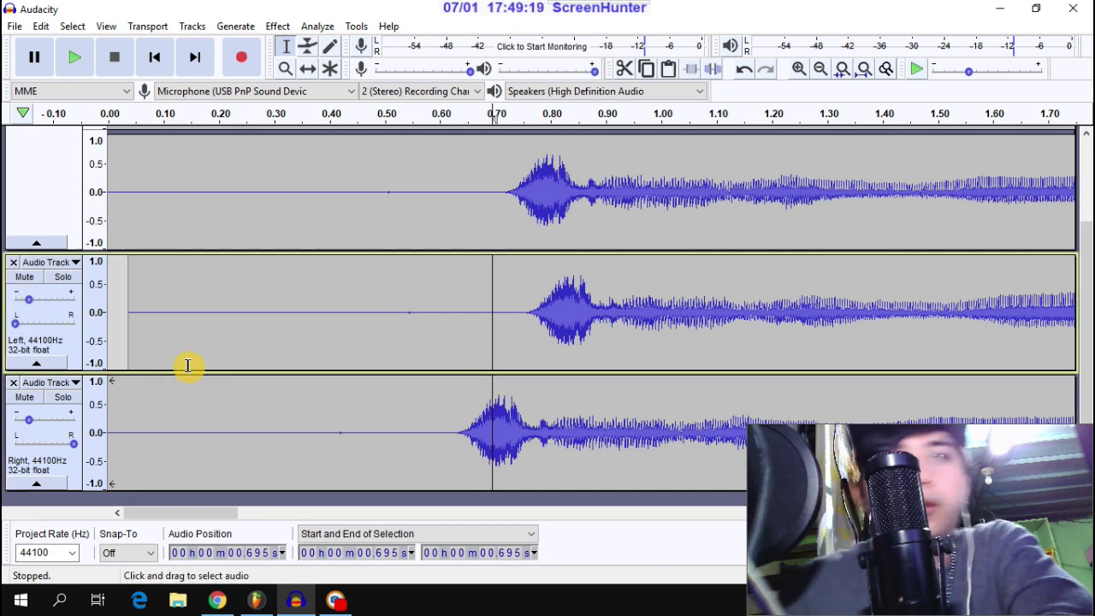
{"action": "left_click", "coordinate": [545, 306]}
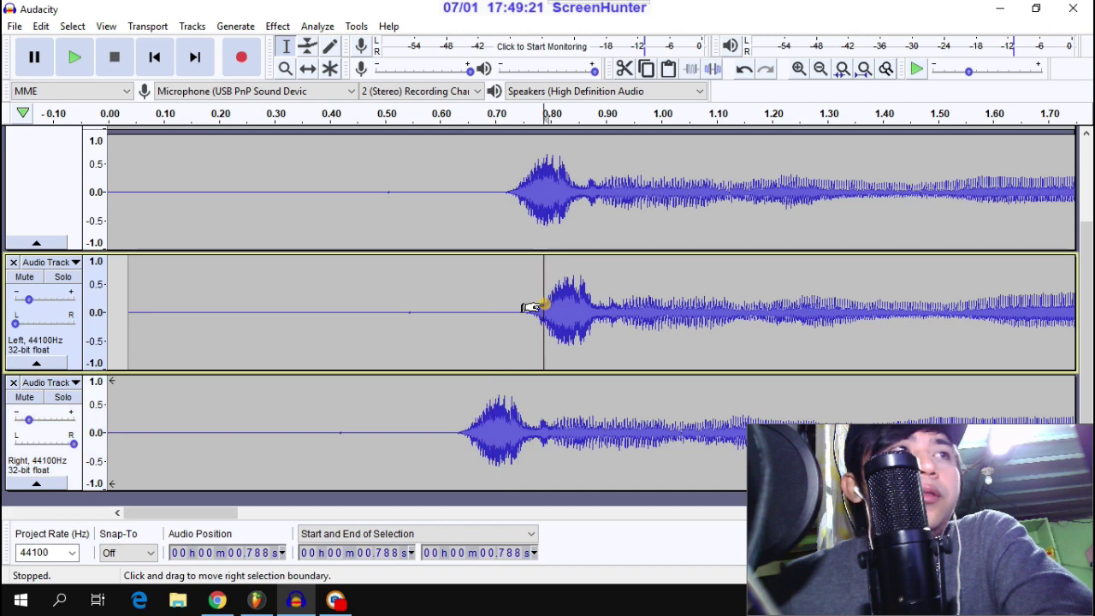
{"action": "double_click", "coordinate": [557, 308]}
{"action": "left_click_drag", "start_coordinate": [562, 208], "coordinate": [525, 479]}
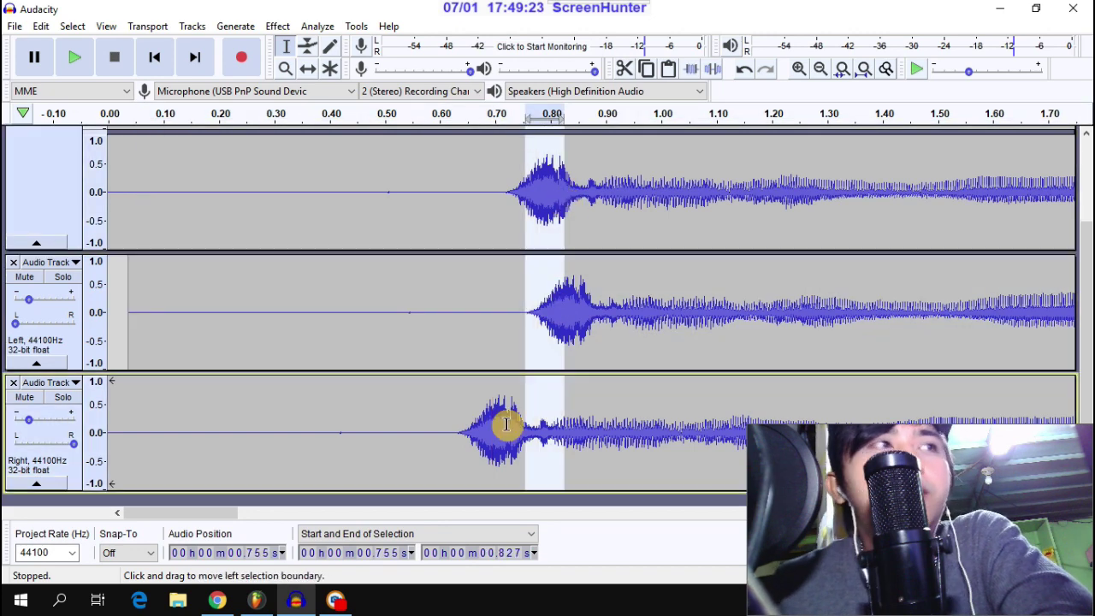
{"action": "left_click", "coordinate": [191, 25]}
{"action": "mouse_move", "coordinate": [242, 25]}
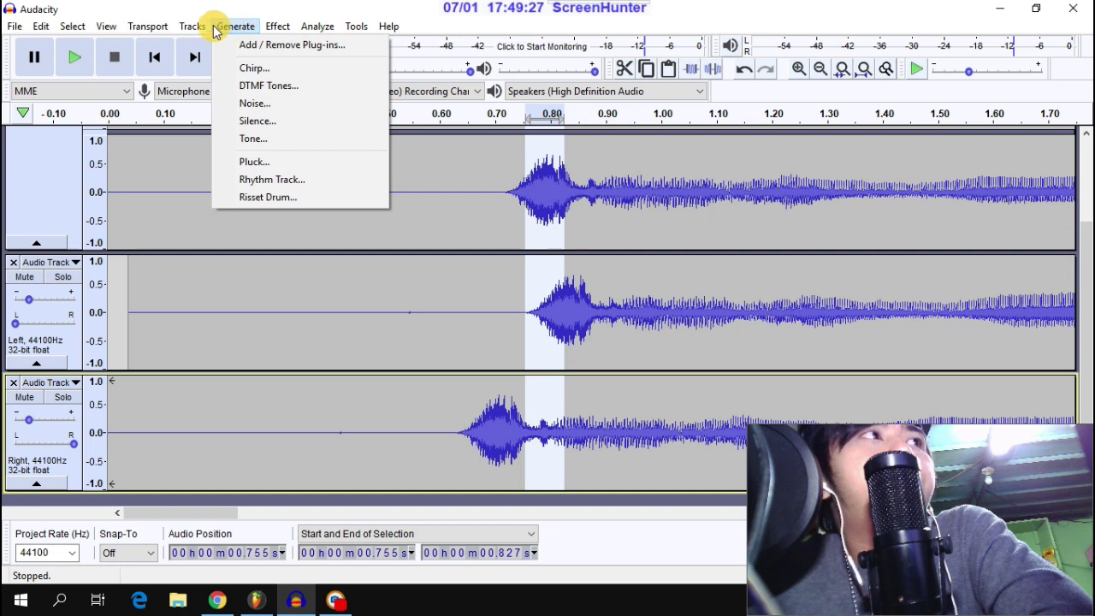
{"action": "mouse_move", "coordinate": [190, 33]}
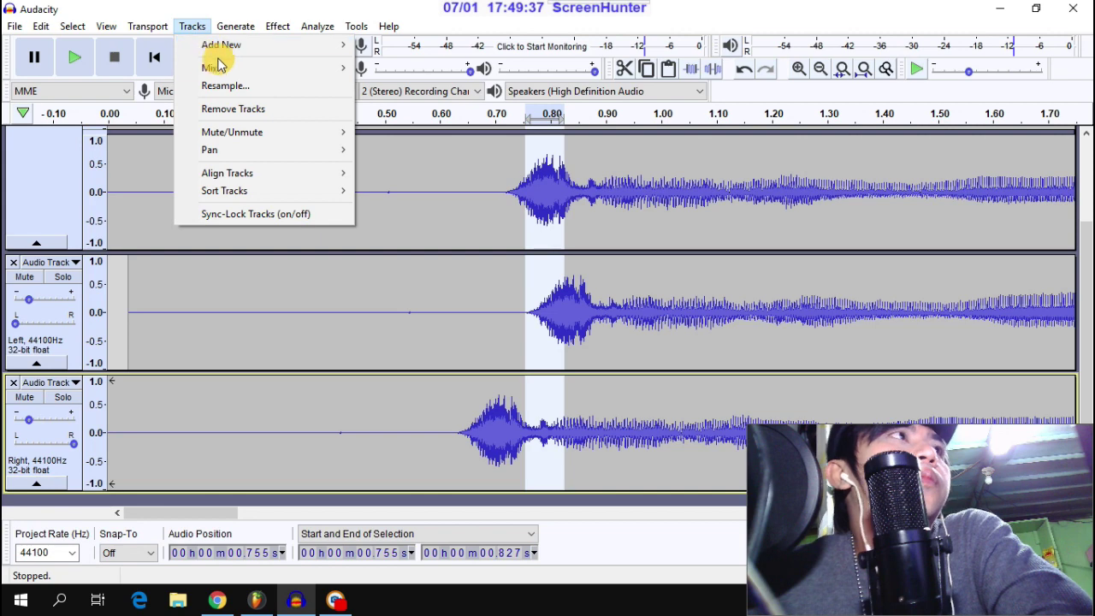
{"action": "mouse_move", "coordinate": [276, 69]}
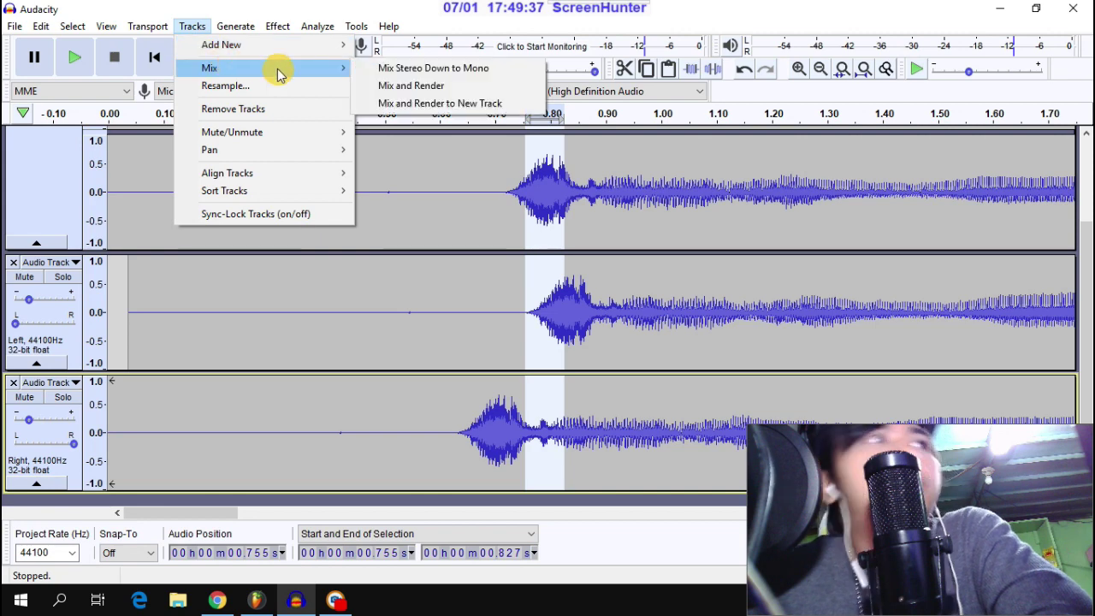
{"action": "left_click", "coordinate": [422, 88]}
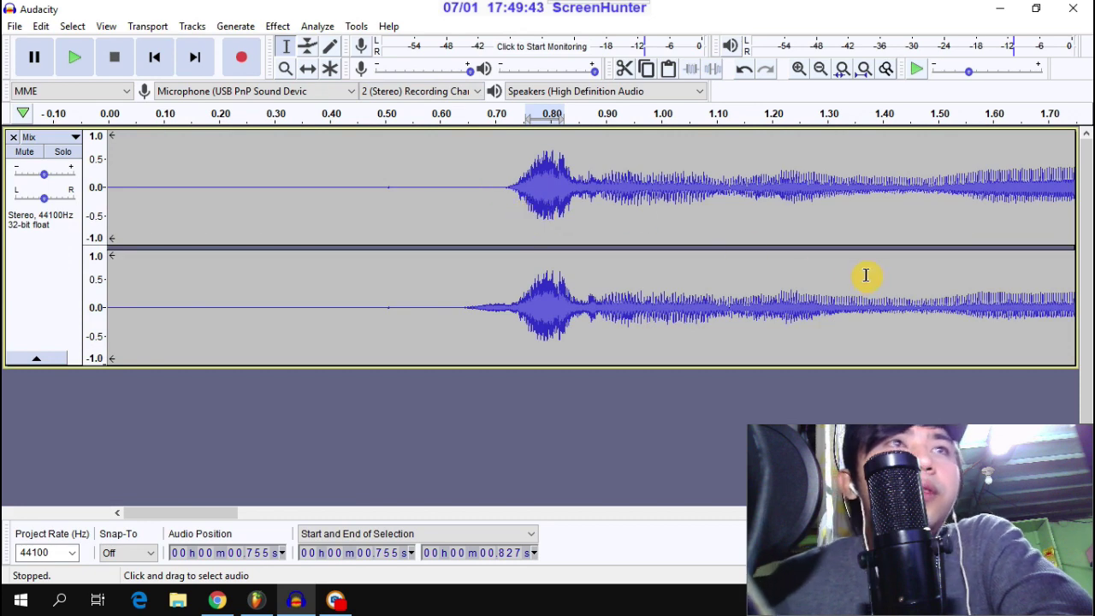
Step: Normalize the entire mixed track to a peak amplitude of -1.0 dB with DC offset removal
{"action": "left_click", "coordinate": [514, 238]}
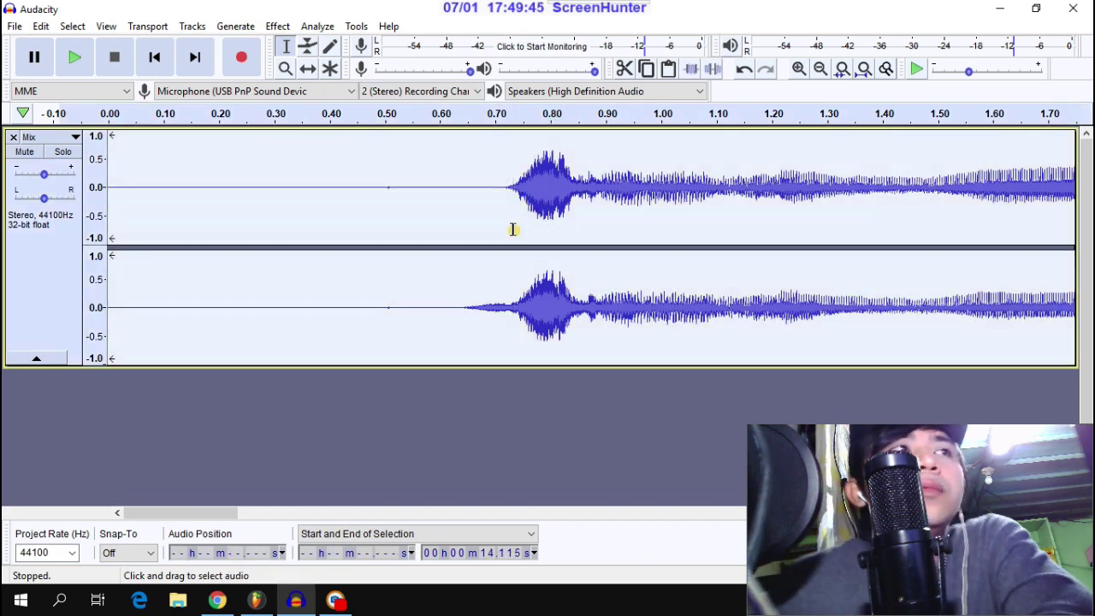
{"action": "left_click", "coordinate": [278, 26]}
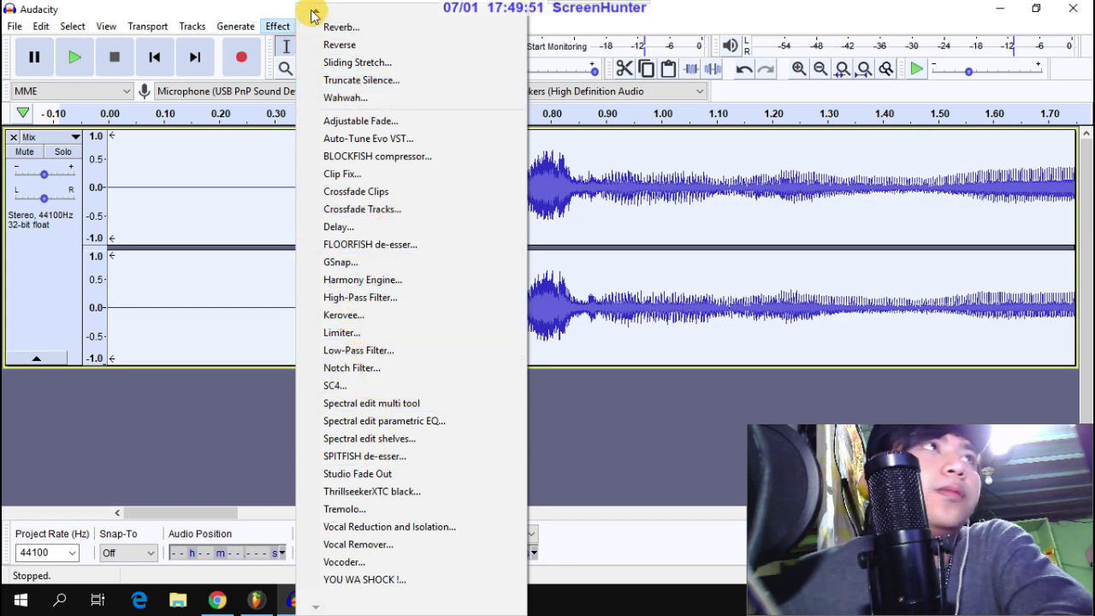
{"action": "mouse_move", "coordinate": [313, 11]}
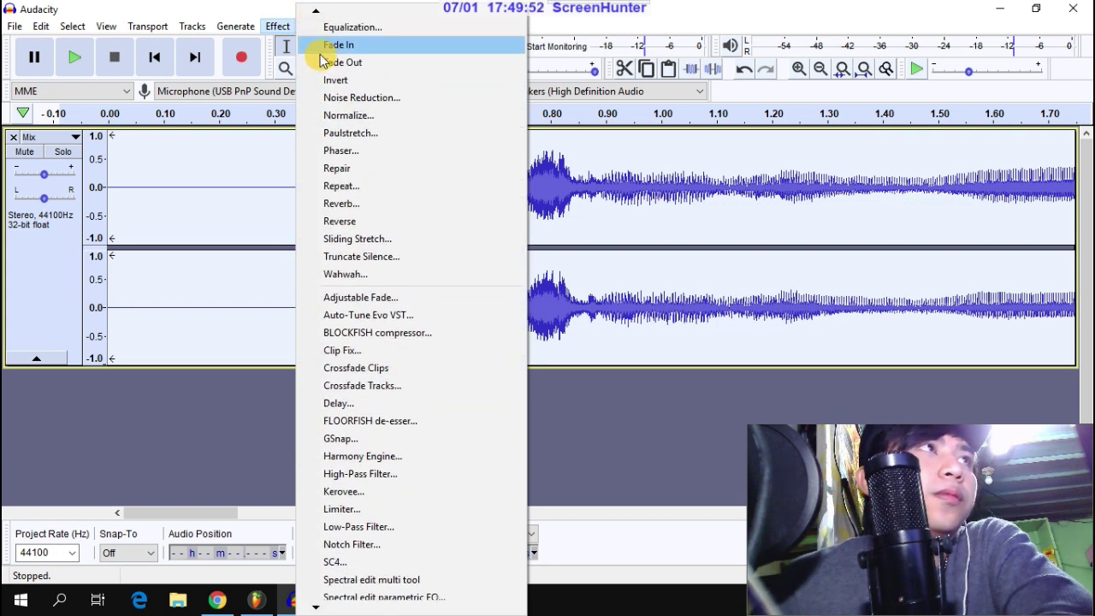
{"action": "left_click", "coordinate": [368, 115]}
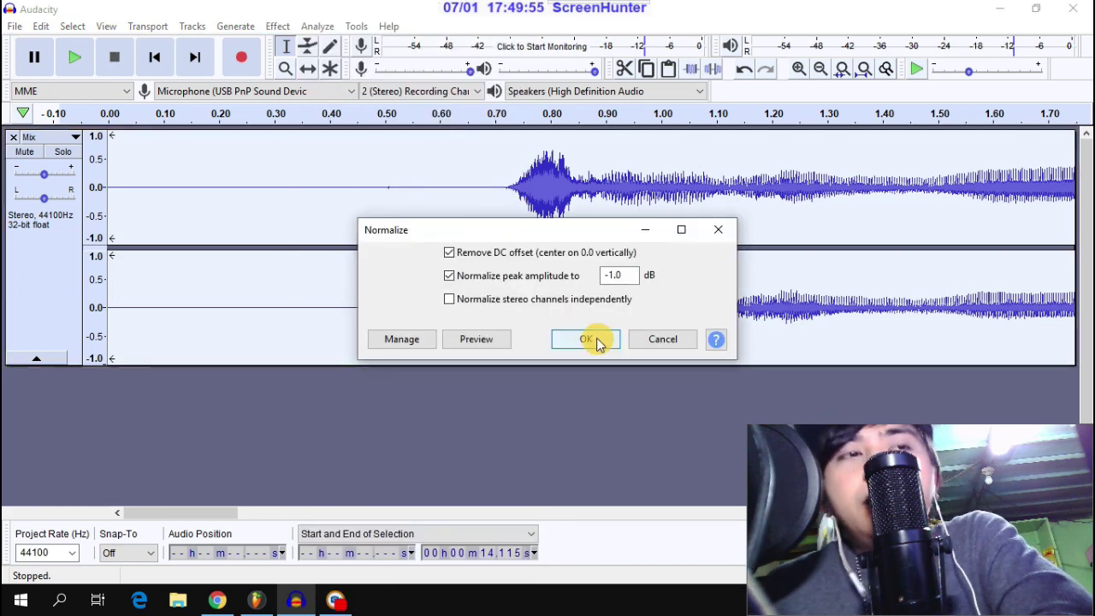
{"action": "left_click", "coordinate": [598, 341]}
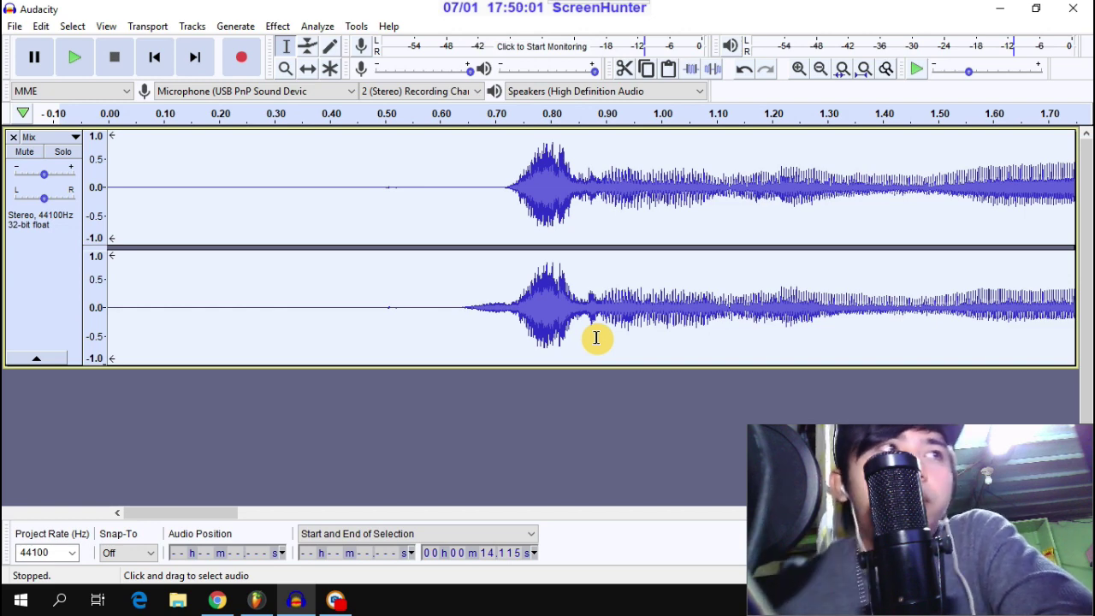
Step: Silence the end of the mix after the last vocal, from about 10.98 s to the end of the clip
{"action": "double_click", "coordinate": [819, 70]}
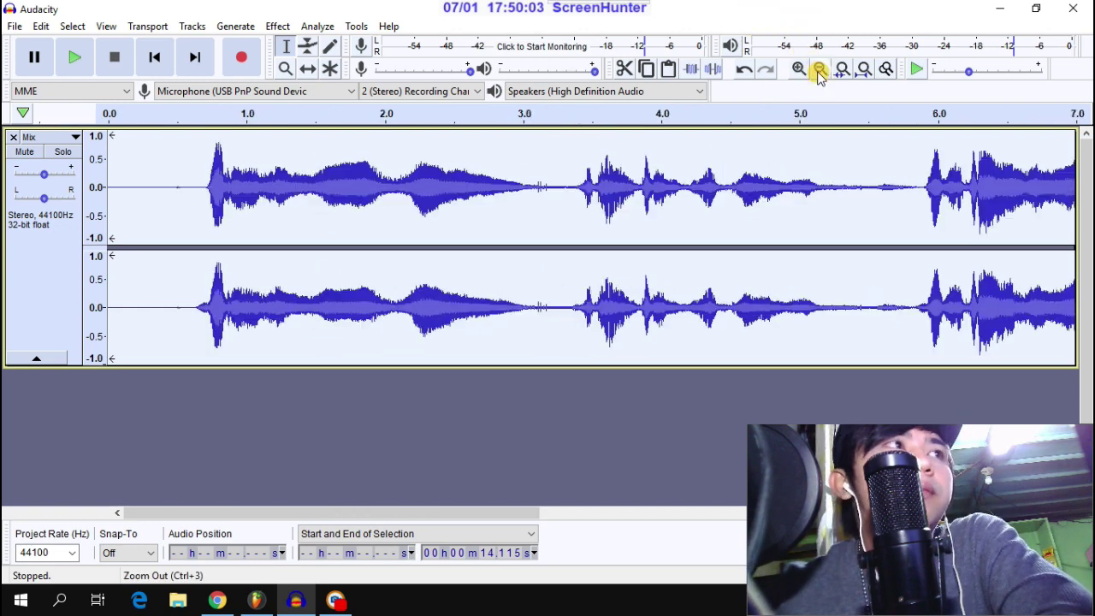
{"action": "left_click", "coordinate": [819, 70]}
{"action": "left_click", "coordinate": [819, 70]}
{"action": "left_click", "coordinate": [798, 70]}
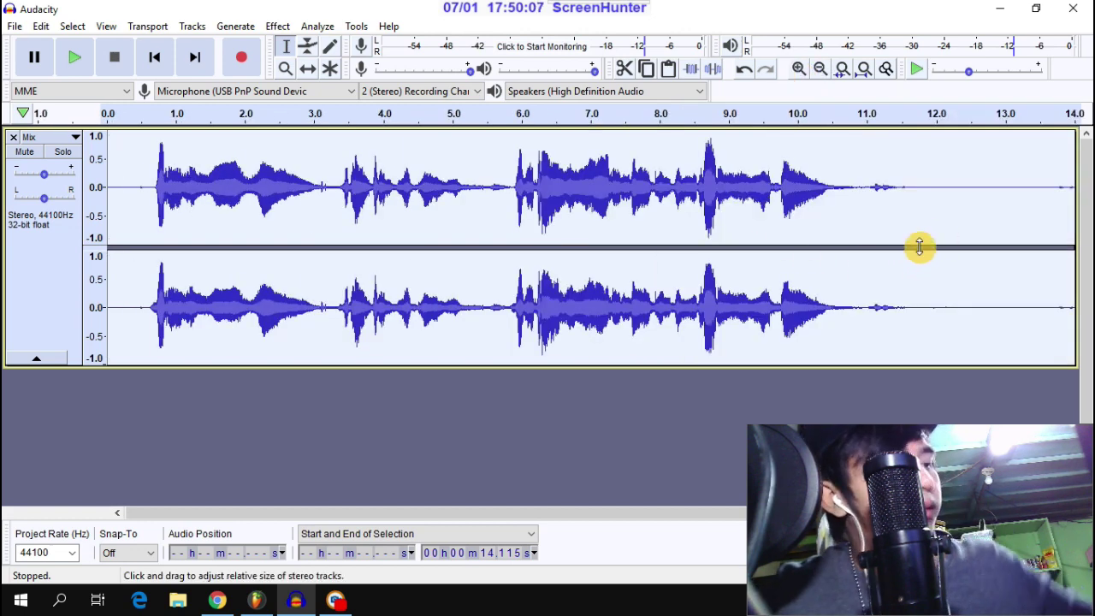
{"action": "left_click", "coordinate": [799, 69]}
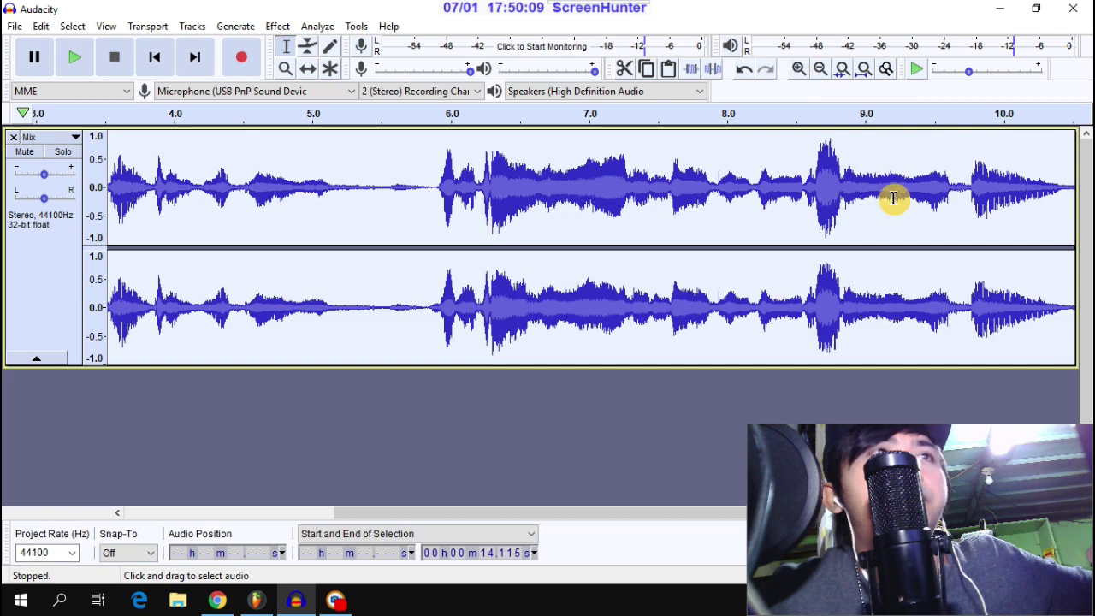
{"action": "left_click_drag", "start_coordinate": [454, 516], "coordinate": [682, 525]}
{"action": "left_click_drag", "start_coordinate": [1053, 201], "coordinate": [610, 336]}
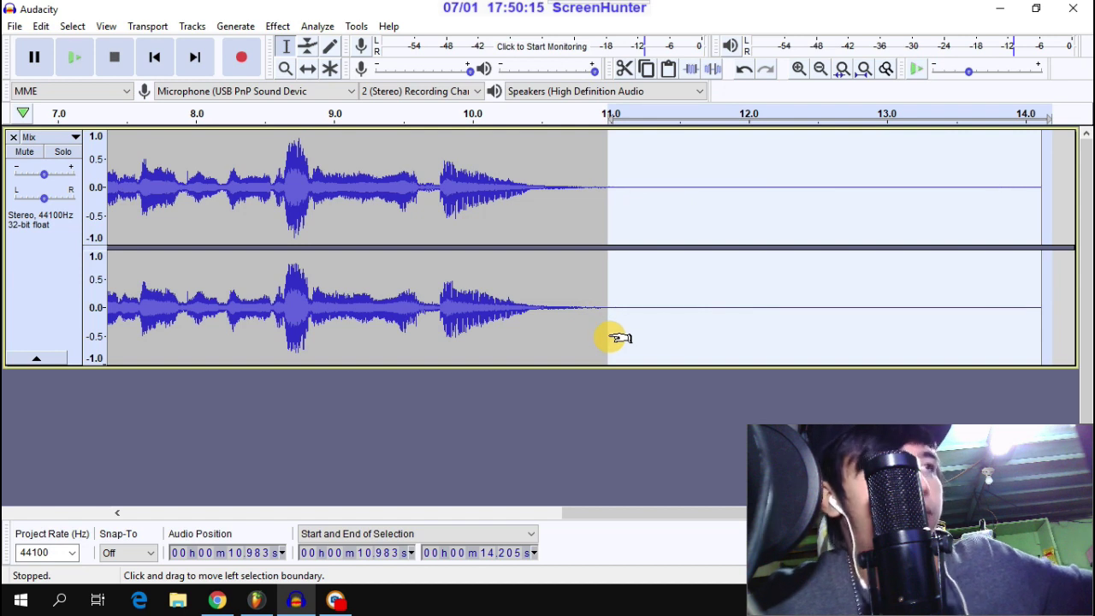
Step: Silence the lead-in before the first vocal, from 0 to about 0.66 s
{"action": "left_click_drag", "start_coordinate": [693, 511], "coordinate": [250, 482]}
{"action": "left_click_drag", "start_coordinate": [206, 182], "coordinate": [37, 251]}
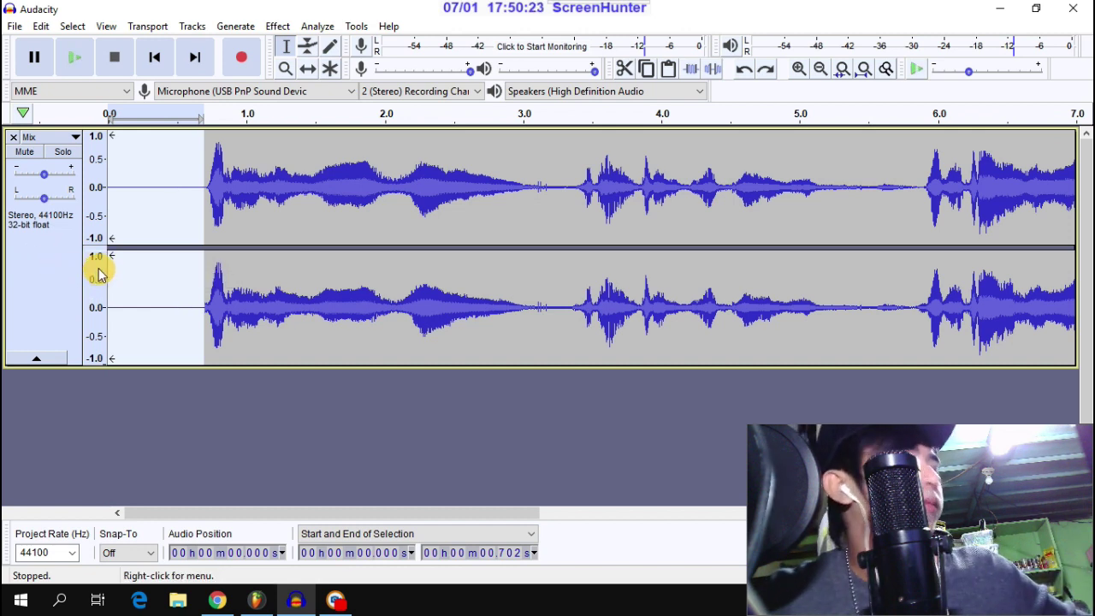
{"action": "left_click_drag", "start_coordinate": [198, 197], "coordinate": [12, 301]}
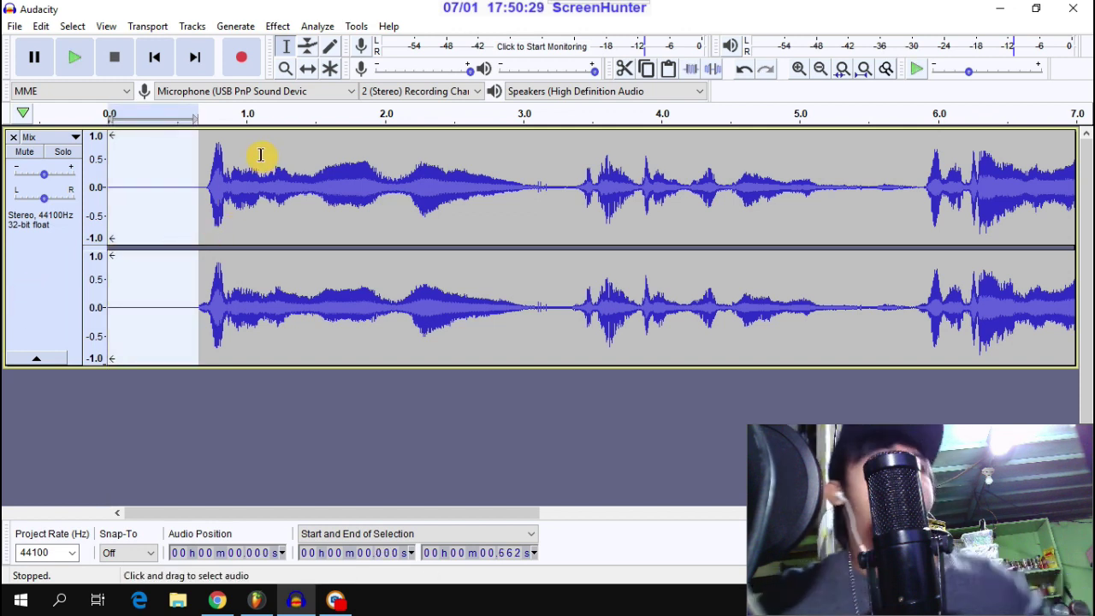
{"action": "left_click", "coordinate": [467, 159]}
{"action": "left_click", "coordinate": [818, 68]}
{"action": "left_click", "coordinate": [798, 69]}
{"action": "left_click", "coordinate": [800, 68]}
{"action": "left_click", "coordinate": [799, 69]}
{"action": "left_click", "coordinate": [799, 69]}
{"action": "left_click", "coordinate": [799, 69]}
{"action": "left_click", "coordinate": [820, 70]}
{"action": "left_click", "coordinate": [798, 69]}
{"action": "left_click", "coordinate": [798, 69]}
{"action": "left_click", "coordinate": [798, 69]}
{"action": "left_click", "coordinate": [821, 68]}
{"action": "left_click", "coordinate": [824, 68]}
{"action": "left_click", "coordinate": [824, 68]}
{"action": "left_click", "coordinate": [824, 68]}
{"action": "left_click", "coordinate": [823, 68]}
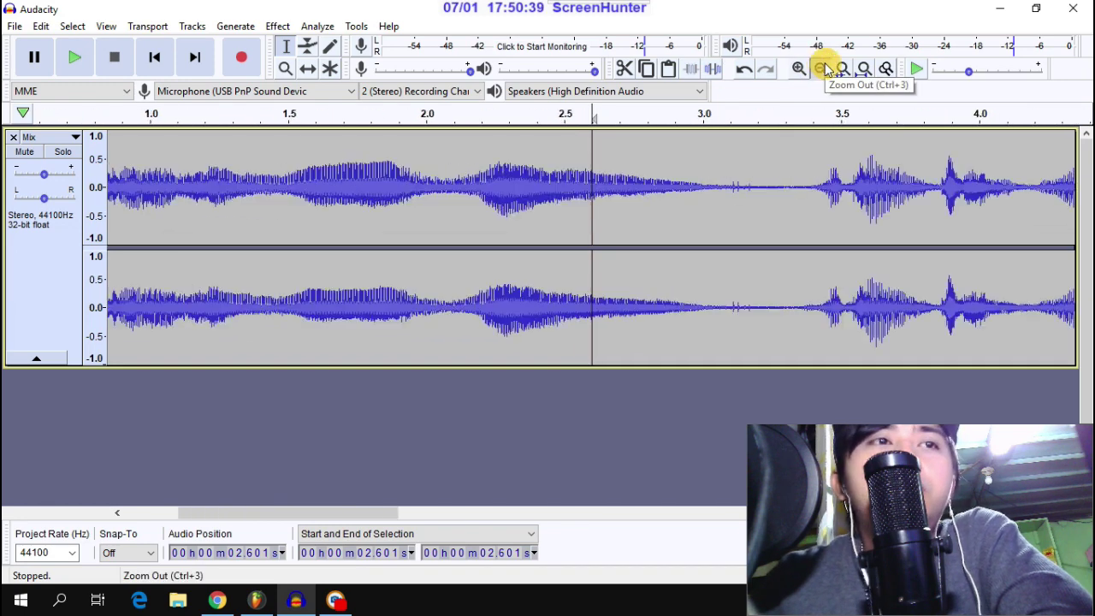
{"action": "left_click", "coordinate": [824, 68]}
{"action": "left_click", "coordinate": [823, 68]}
{"action": "left_click", "coordinate": [798, 68]}
{"action": "left_click", "coordinate": [799, 68]}
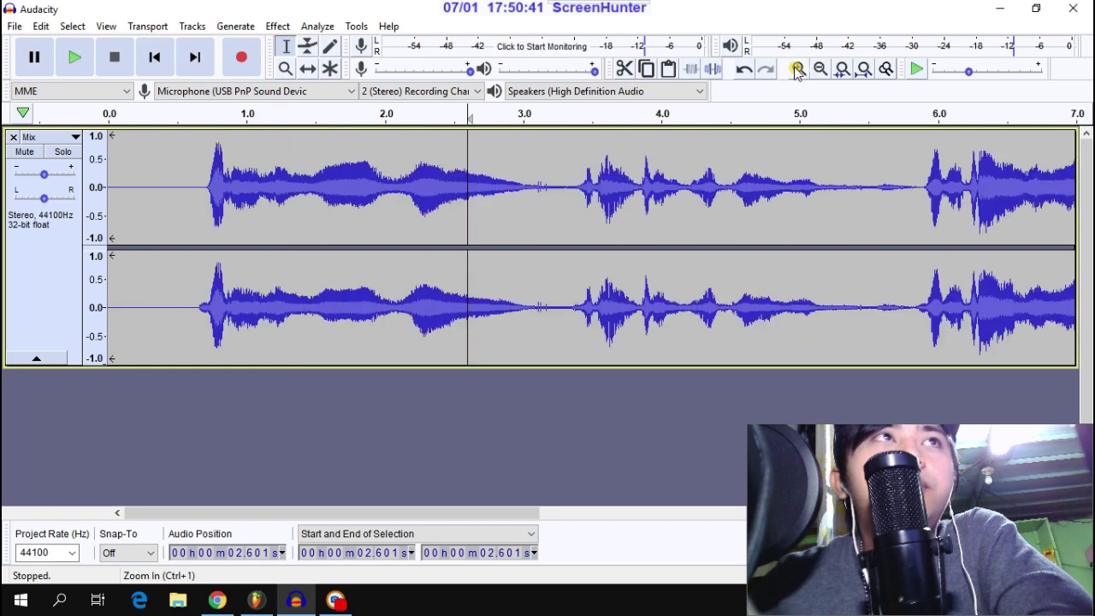
{"action": "left_click", "coordinate": [799, 69]}
{"action": "left_click", "coordinate": [798, 68]}
{"action": "left_click", "coordinate": [822, 69]}
{"action": "left_click", "coordinate": [798, 69]}
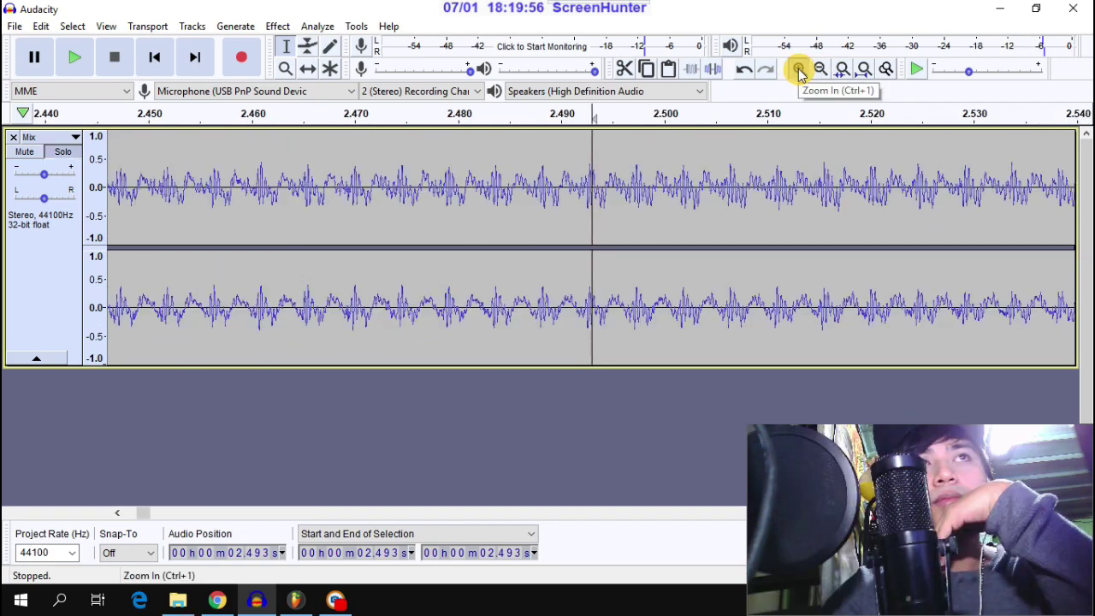
Step: Play back the processed mix from about 0.3 s to check its sound, and stop playback
{"action": "left_click", "coordinate": [820, 68]}
{"action": "left_click", "coordinate": [820, 69]}
{"action": "left_click", "coordinate": [820, 69]}
{"action": "left_click", "coordinate": [820, 68]}
{"action": "left_click", "coordinate": [820, 68]}
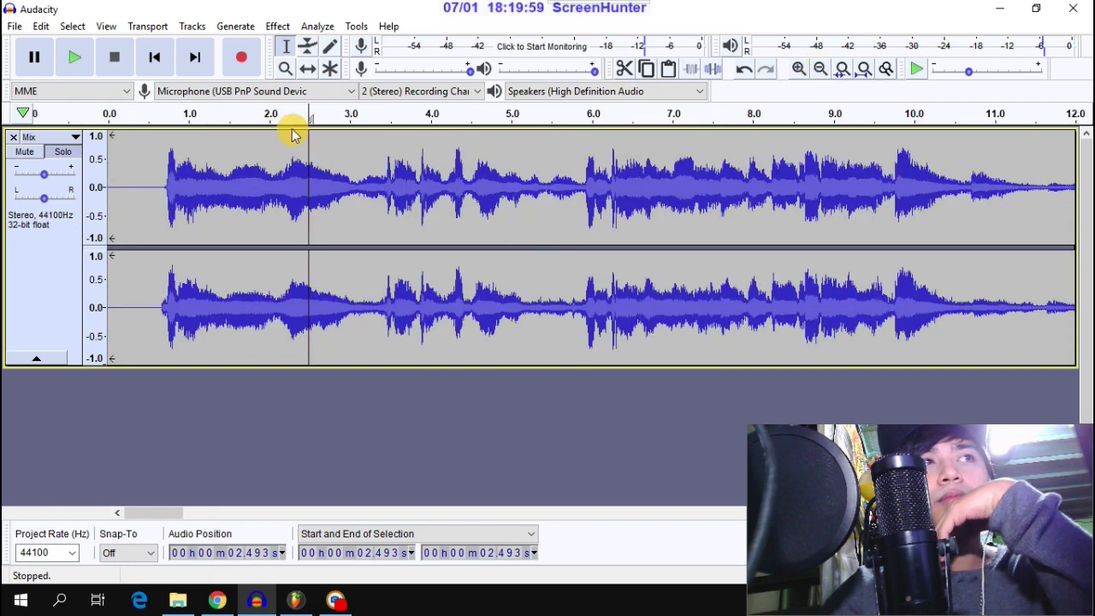
{"action": "left_click", "coordinate": [135, 114]}
{"action": "left_click", "coordinate": [133, 122]}
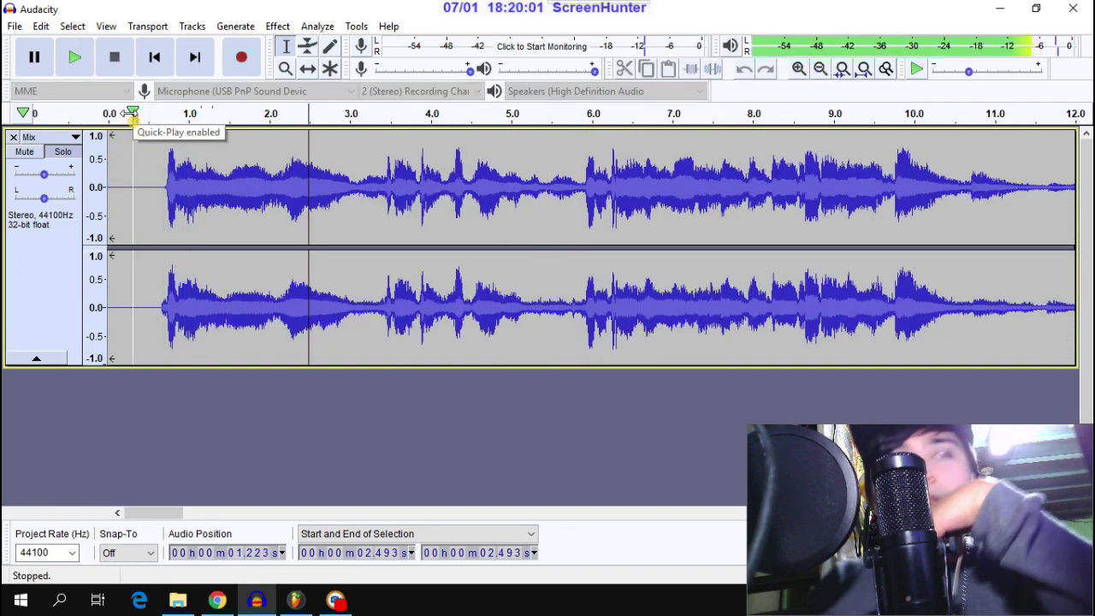
{"action": "left_click", "coordinate": [135, 123]}
{"action": "left_click", "coordinate": [115, 57]}
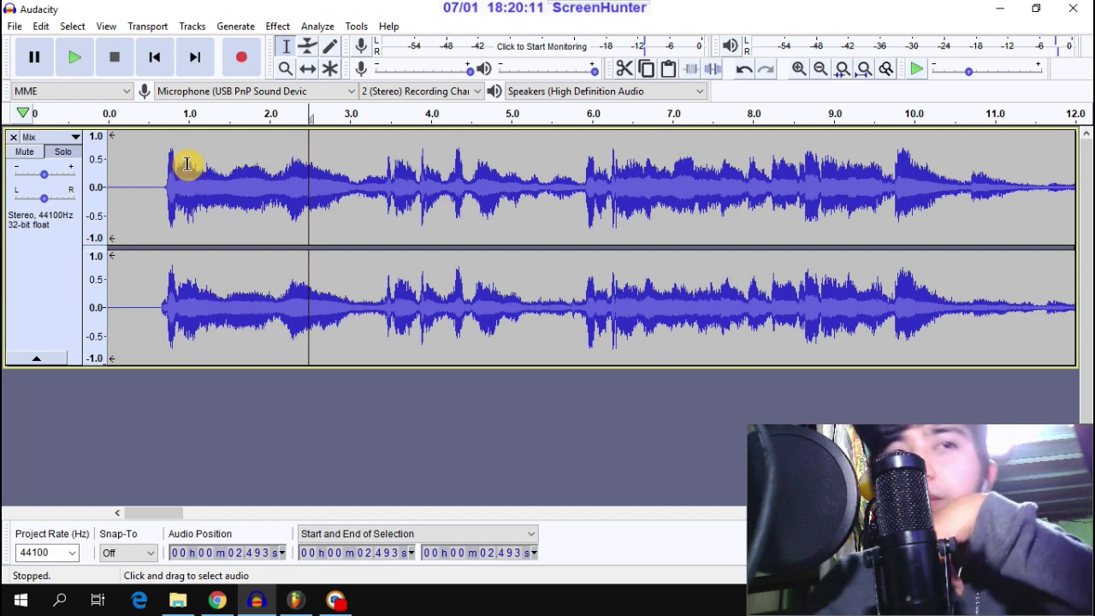
Step: Replay the mix several times from just before the first vocal, listening through the fading tail
{"action": "left_click", "coordinate": [153, 113]}
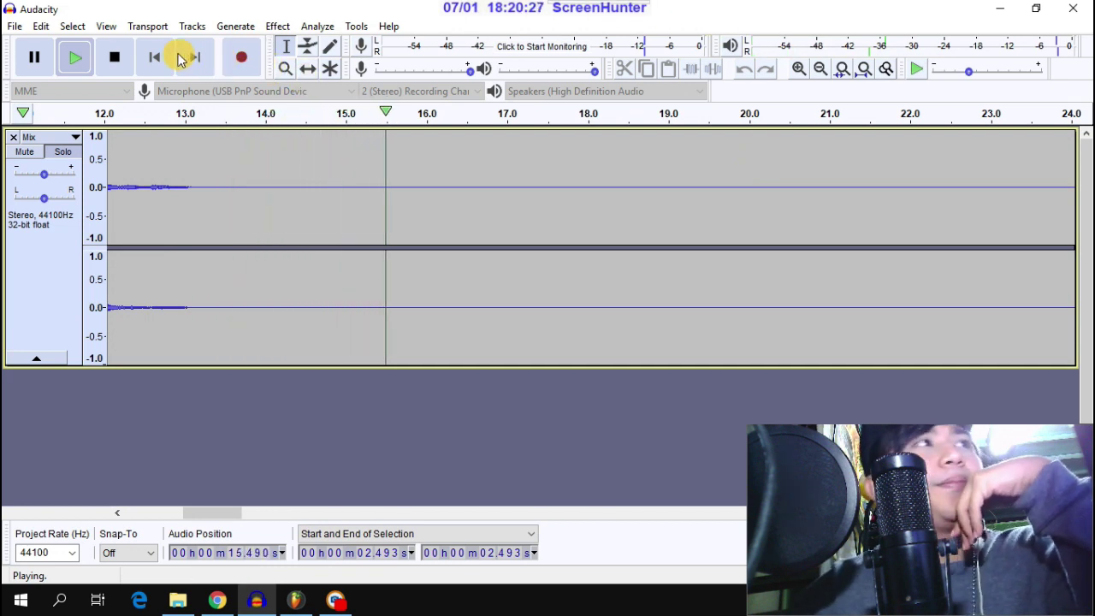
{"action": "left_click", "coordinate": [115, 58]}
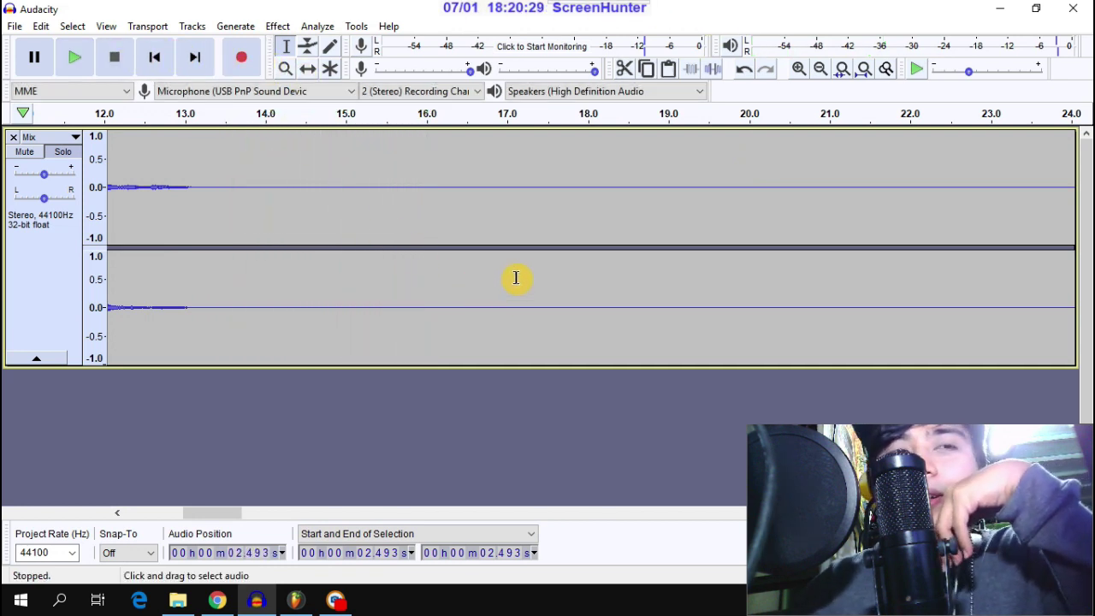
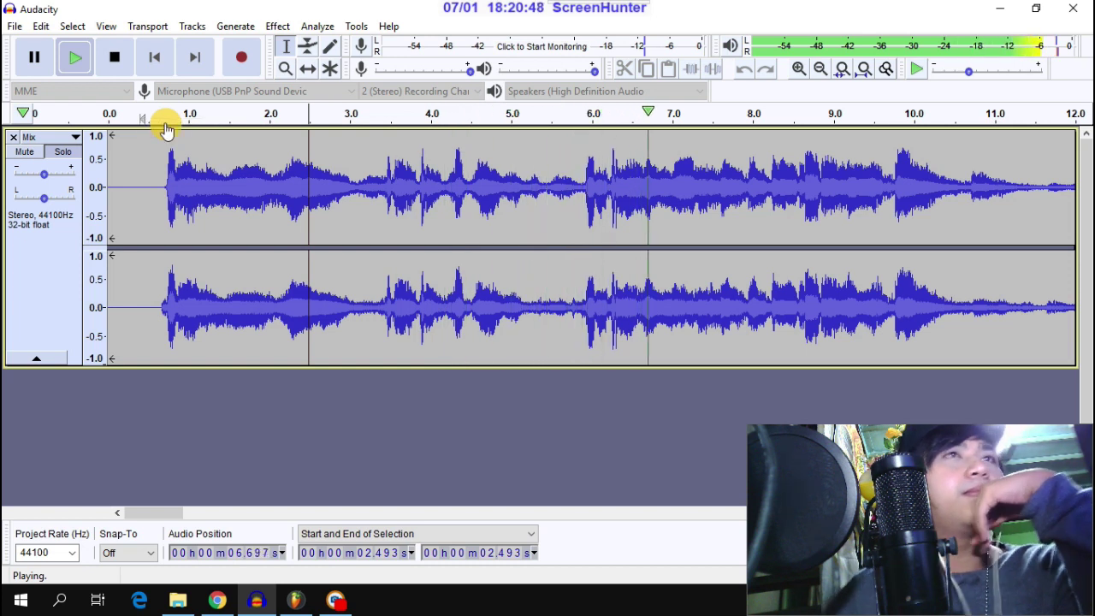
{"action": "left_click", "coordinate": [824, 71]}
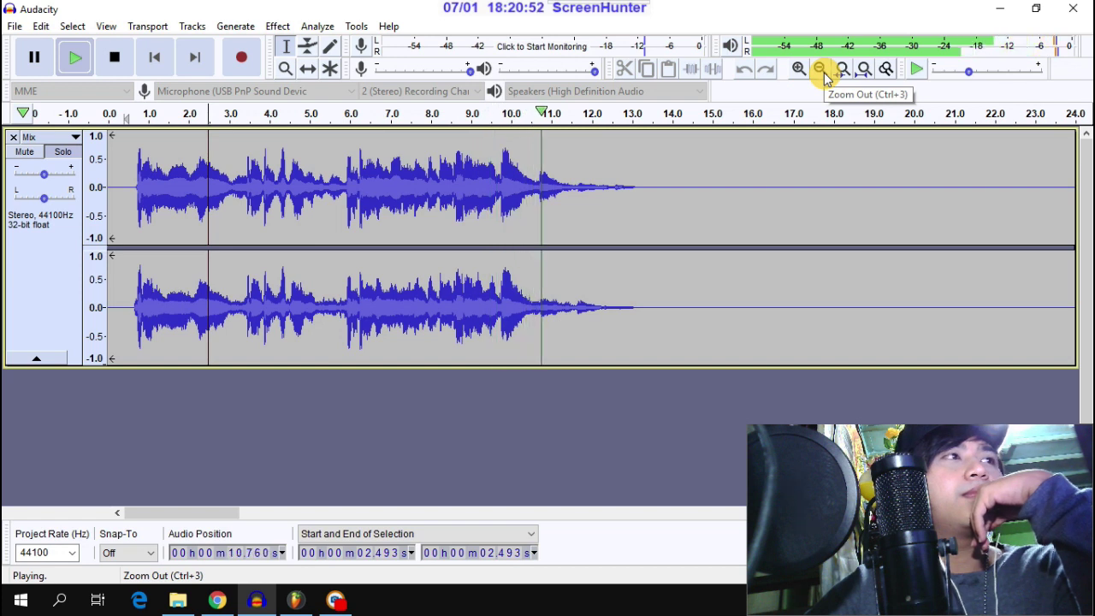
{"action": "left_click", "coordinate": [128, 56]}
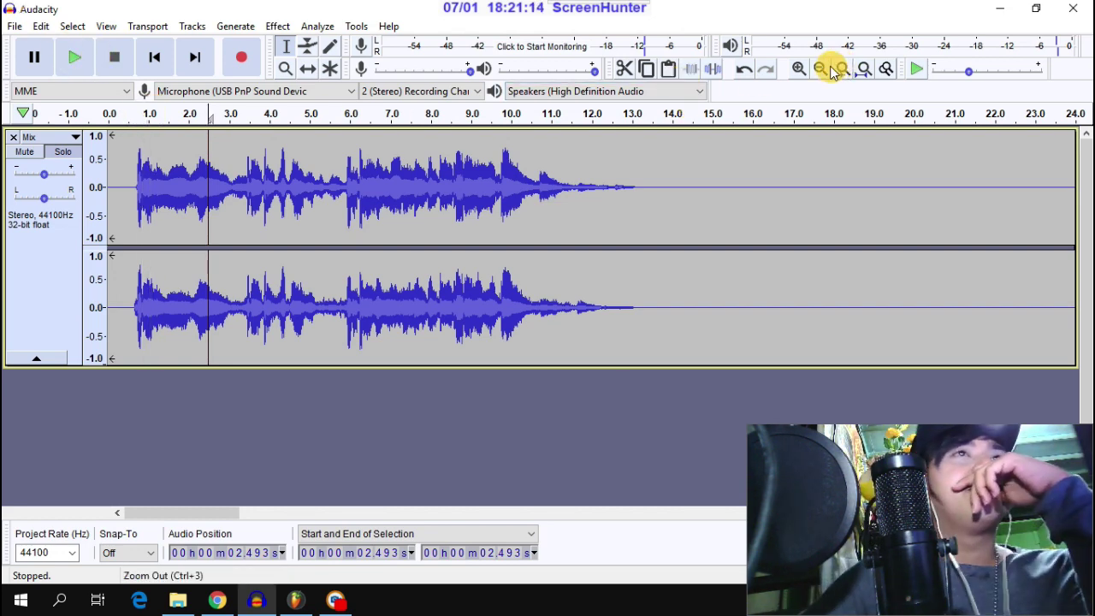
{"action": "left_click", "coordinate": [799, 68]}
{"action": "left_click", "coordinate": [147, 116]}
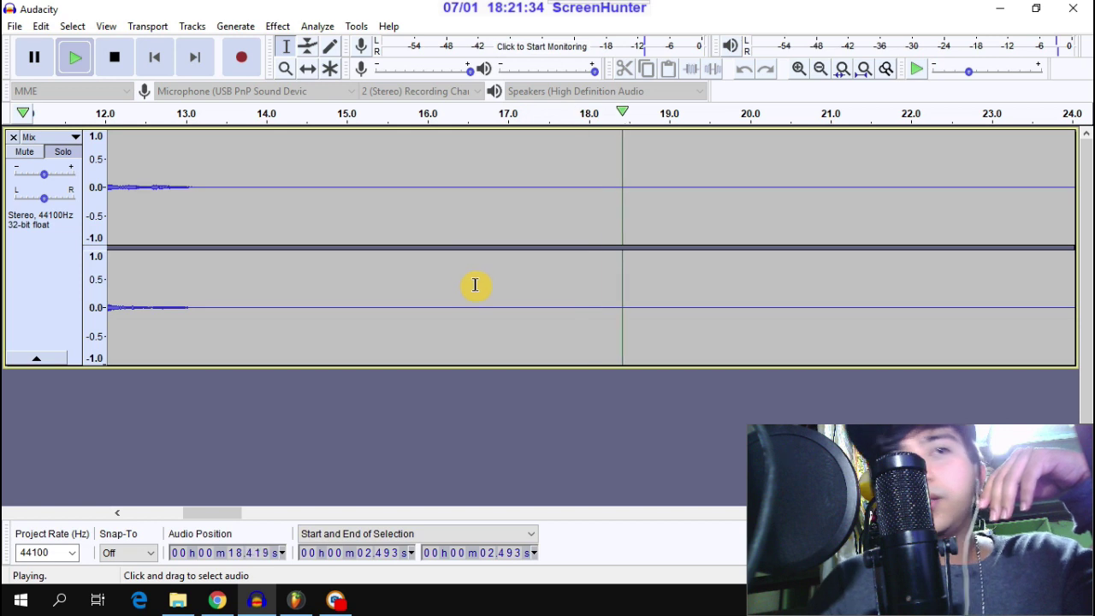
{"action": "left_click", "coordinate": [820, 69]}
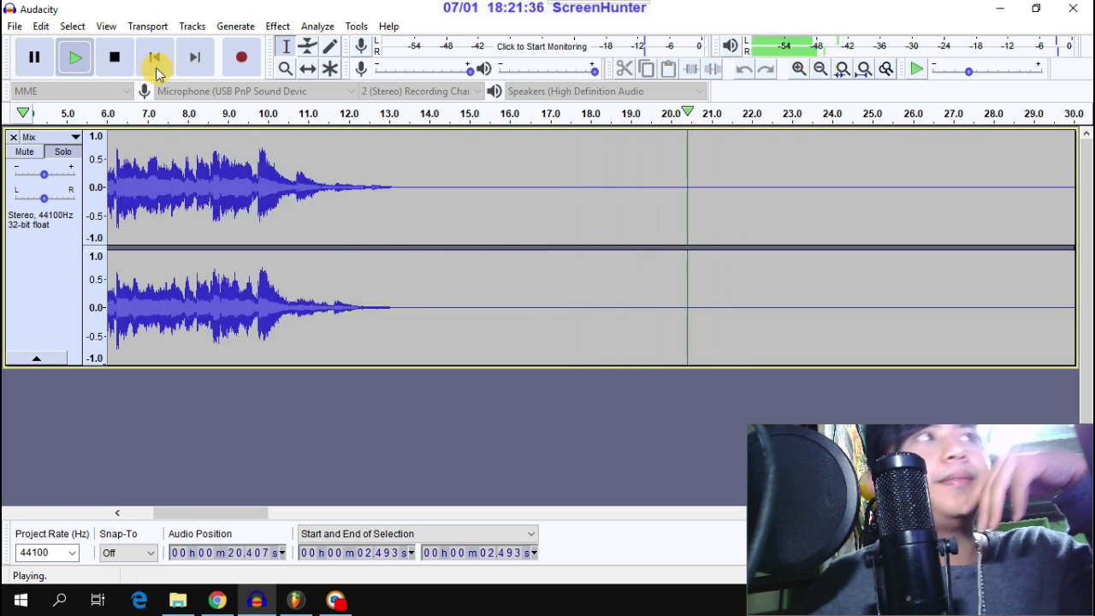
{"action": "left_click", "coordinate": [113, 57]}
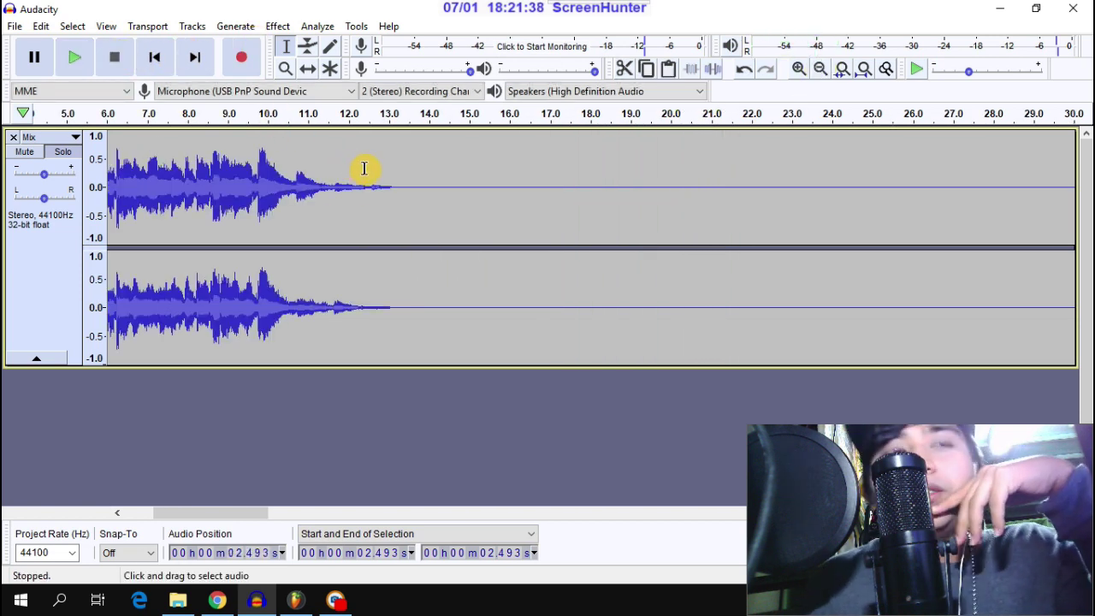